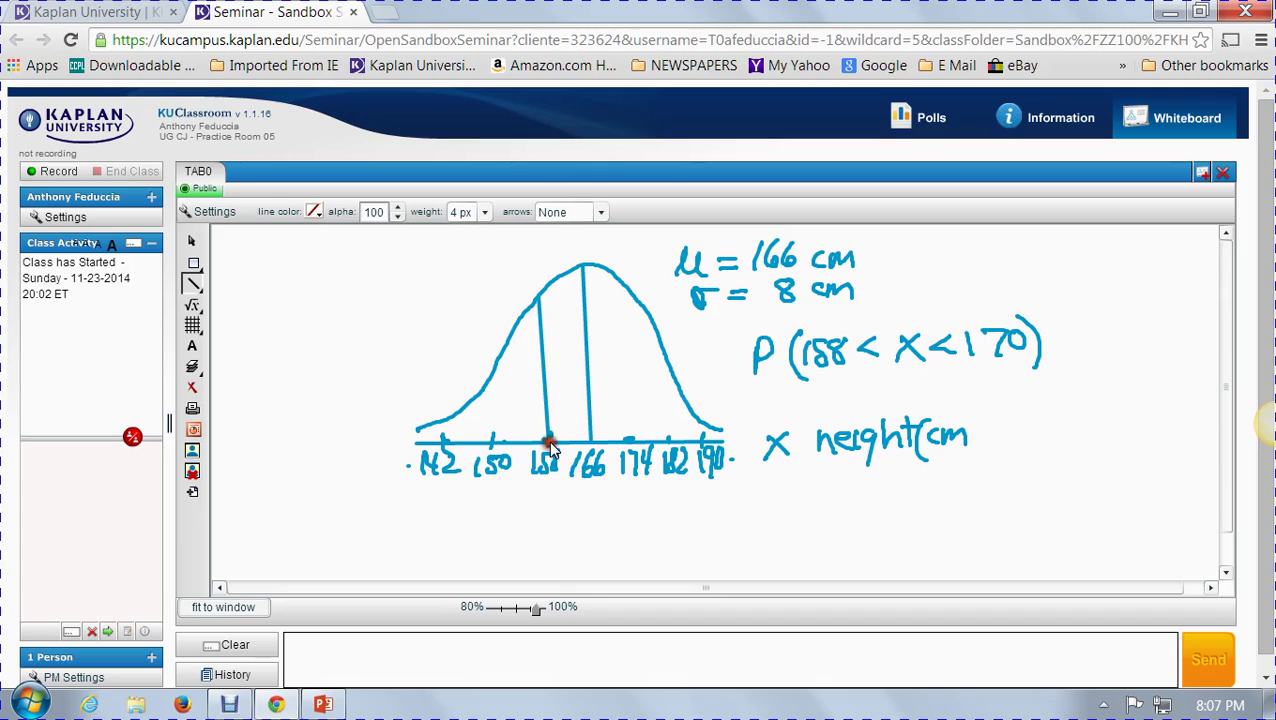
Draw a vertical line from the curve down to the axis at about 170 and decline to start recording.
left_click_drag(618, 277, 621, 442)
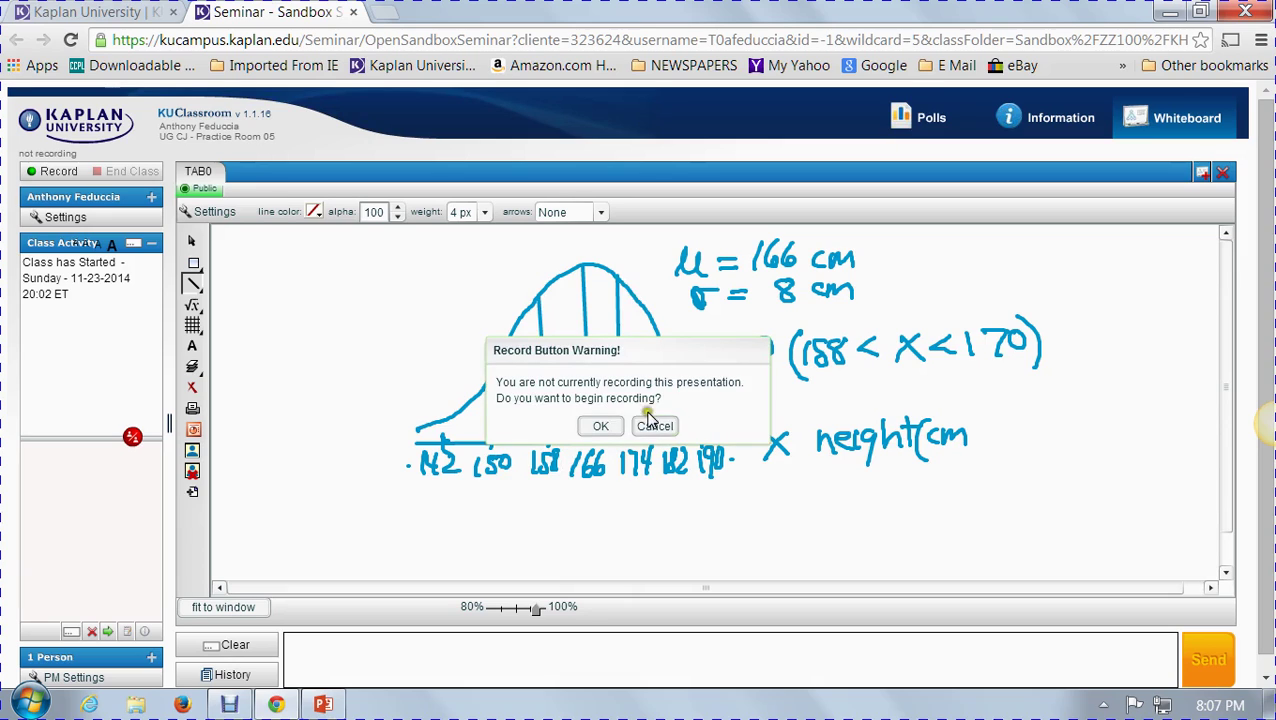
left_click(652, 428)
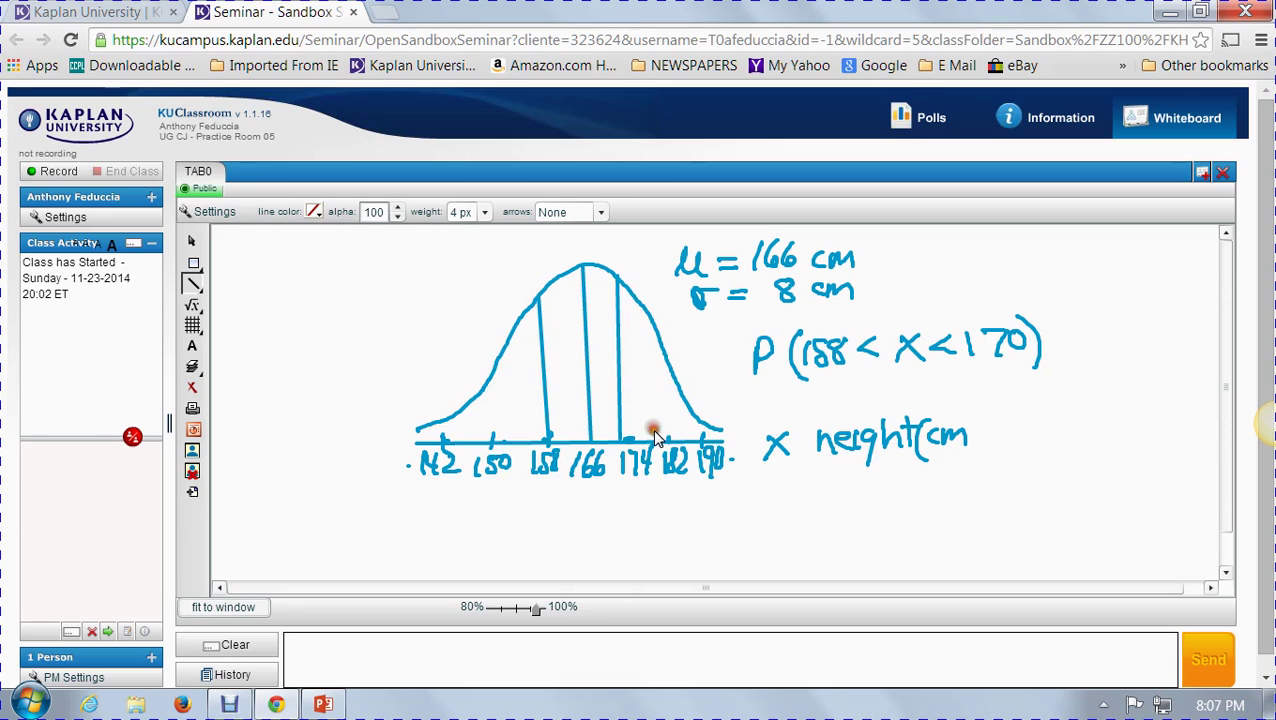
Hatch the area under the curve between 158 and 170 with diagonal lines and set the line color to pinkish red.
left_click(313, 211)
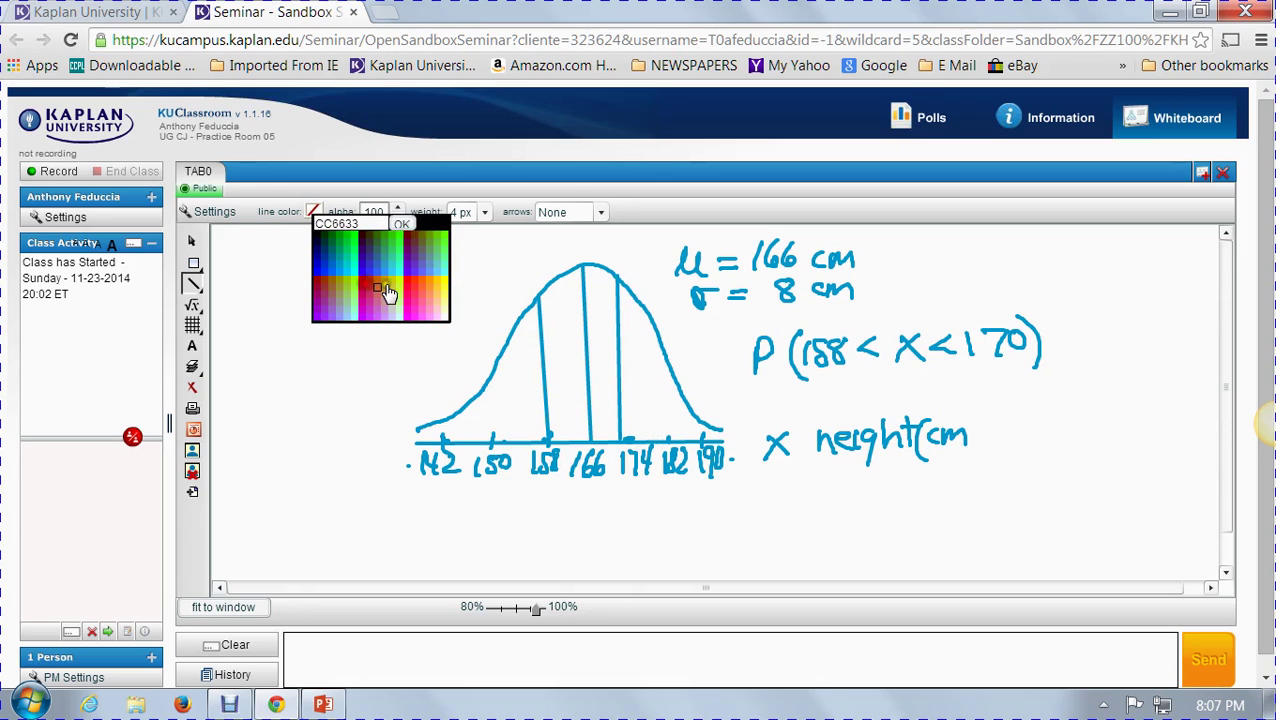
mouse_move(596, 268)
left_mouse_down()
mouse_move(549, 305)
mouse_move(573, 375)
mouse_move(548, 353)
mouse_move(562, 442)
left_mouse_up()
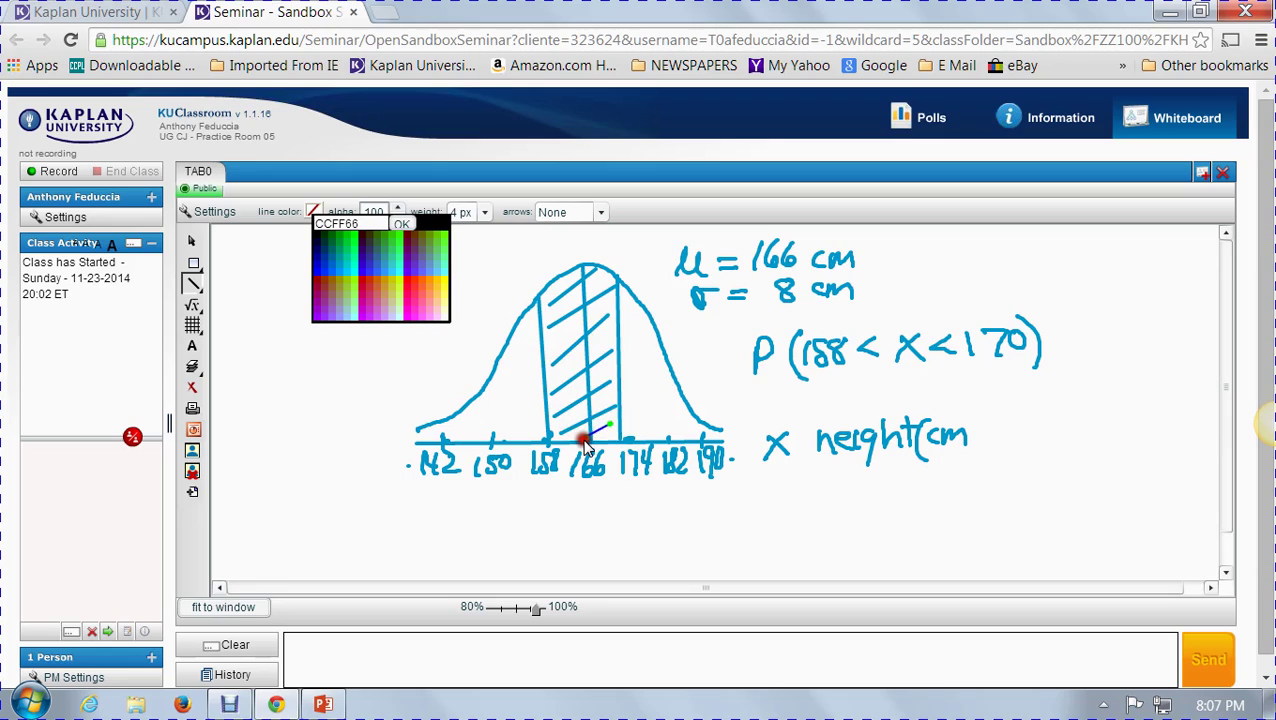
left_click(416, 301)
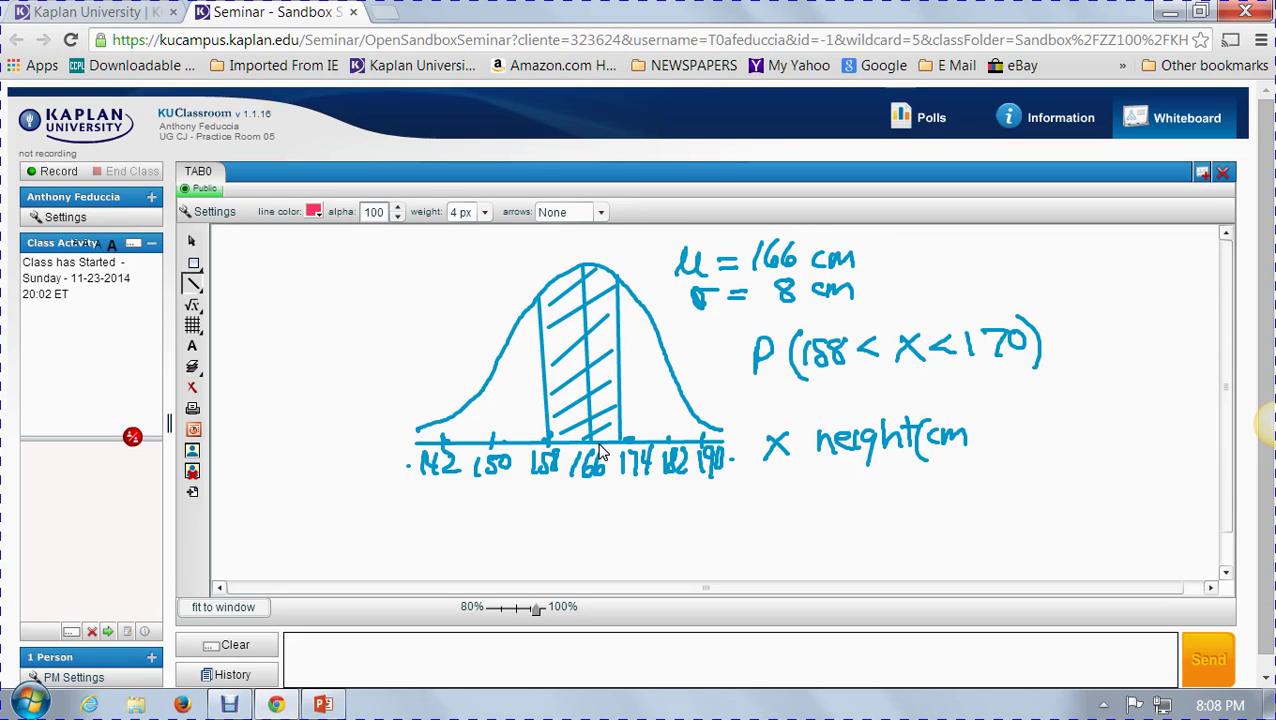
Minimize the open windows and launch Excel 2013 from the desktop.
left_click(1170, 12)
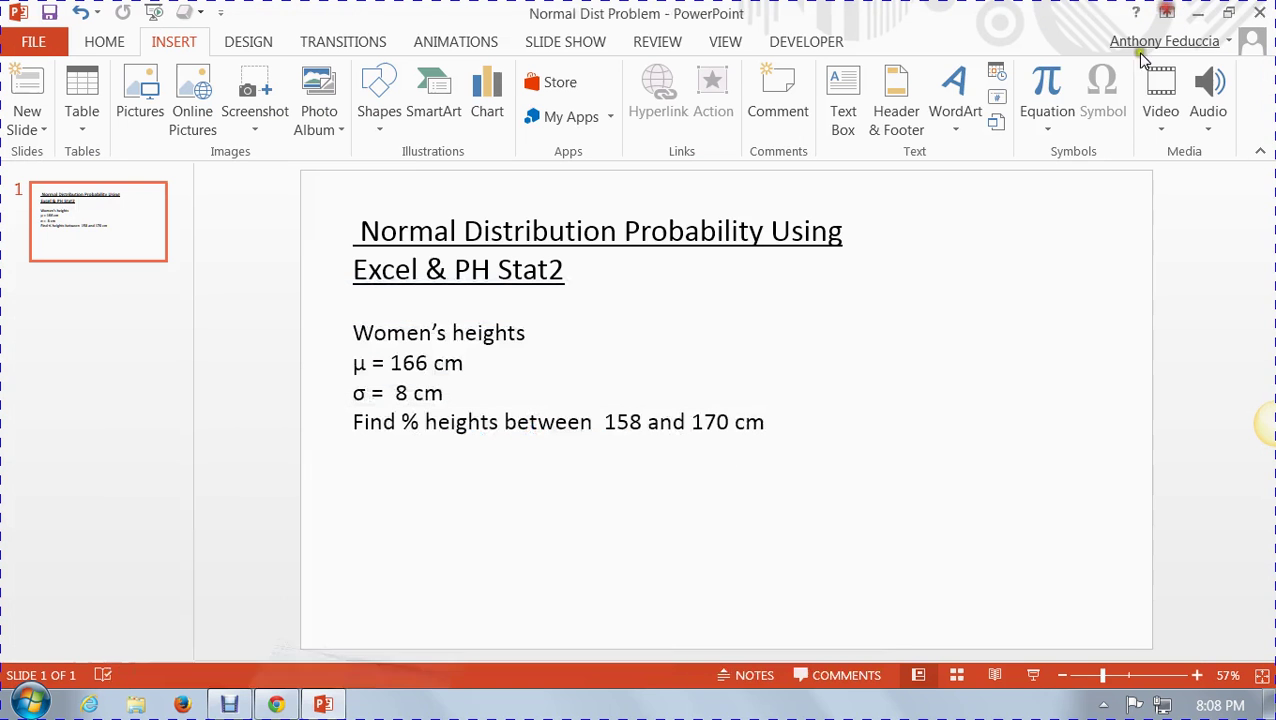
left_click(1196, 13)
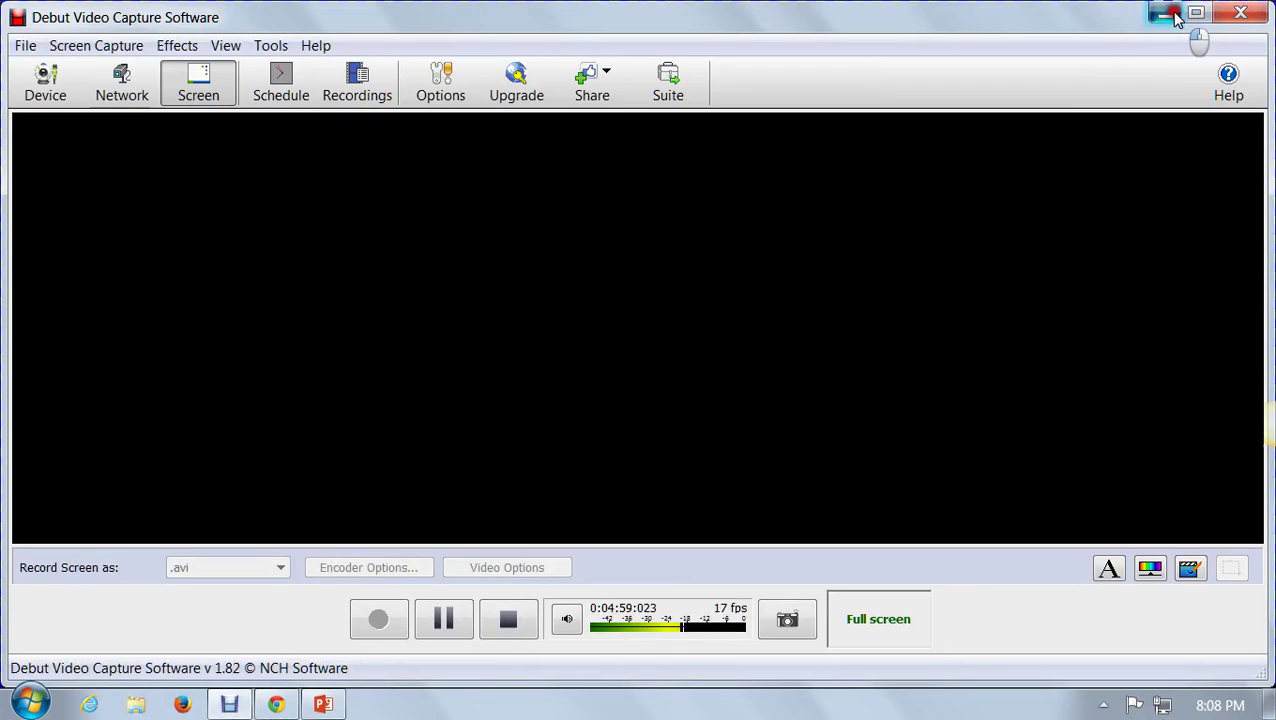
left_click(1175, 14)
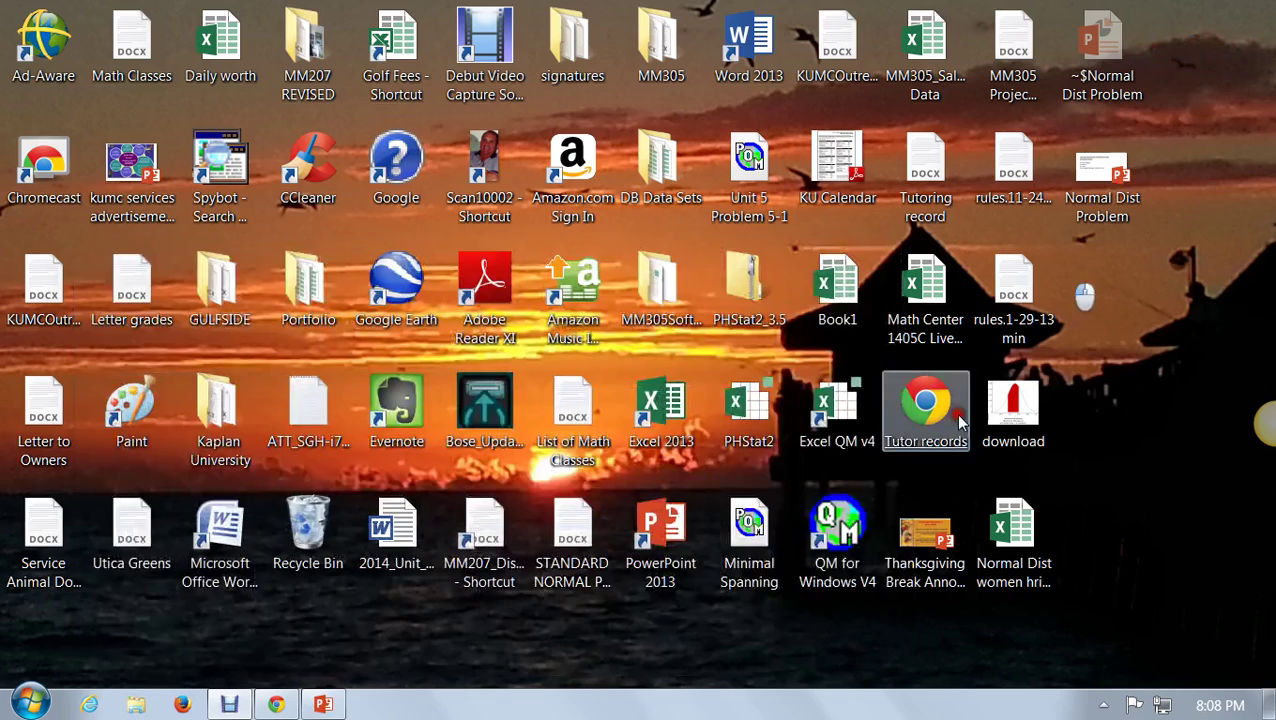
double_click(672, 415)
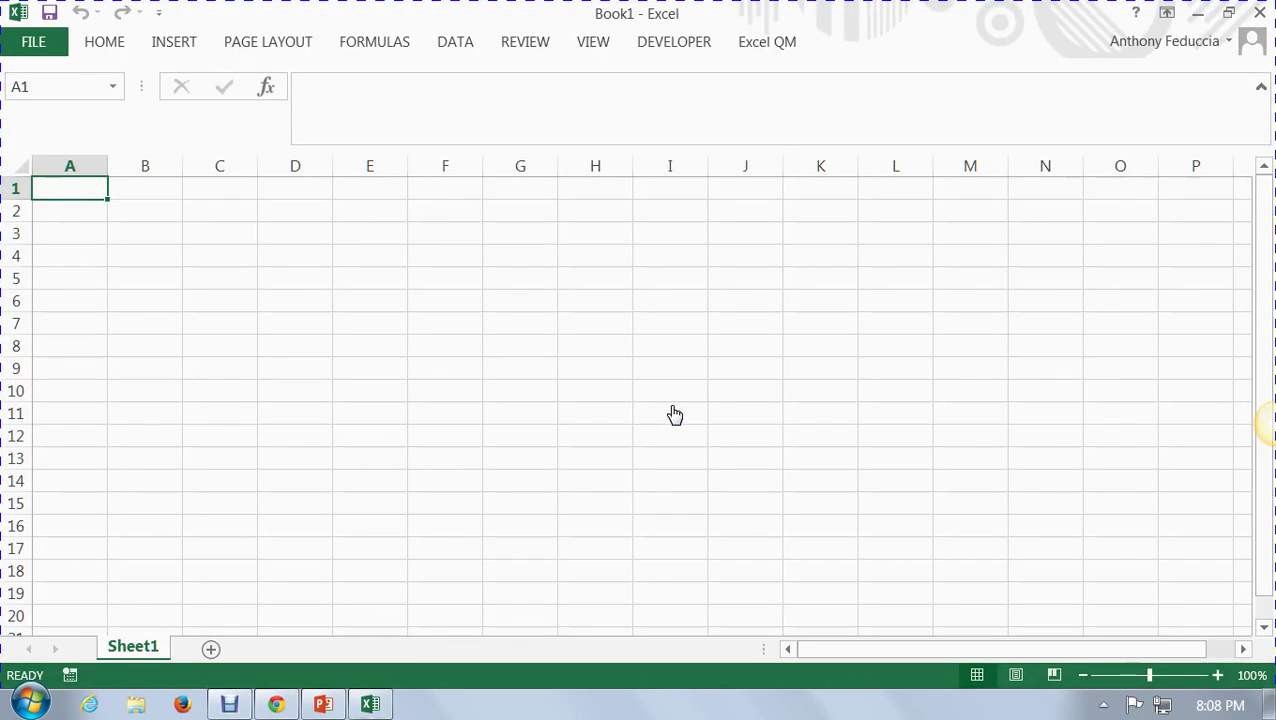
Insert the NORMDIST function in cell A1.
left_click(270, 90)
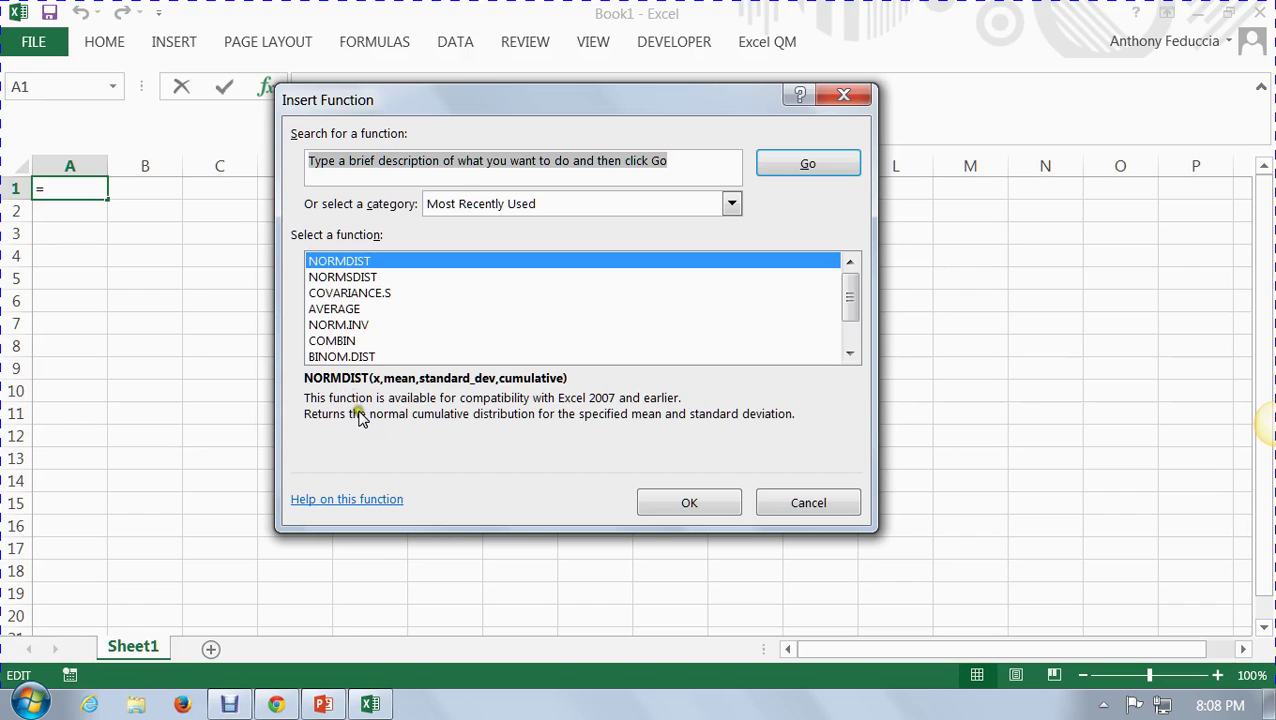
left_click(348, 280)
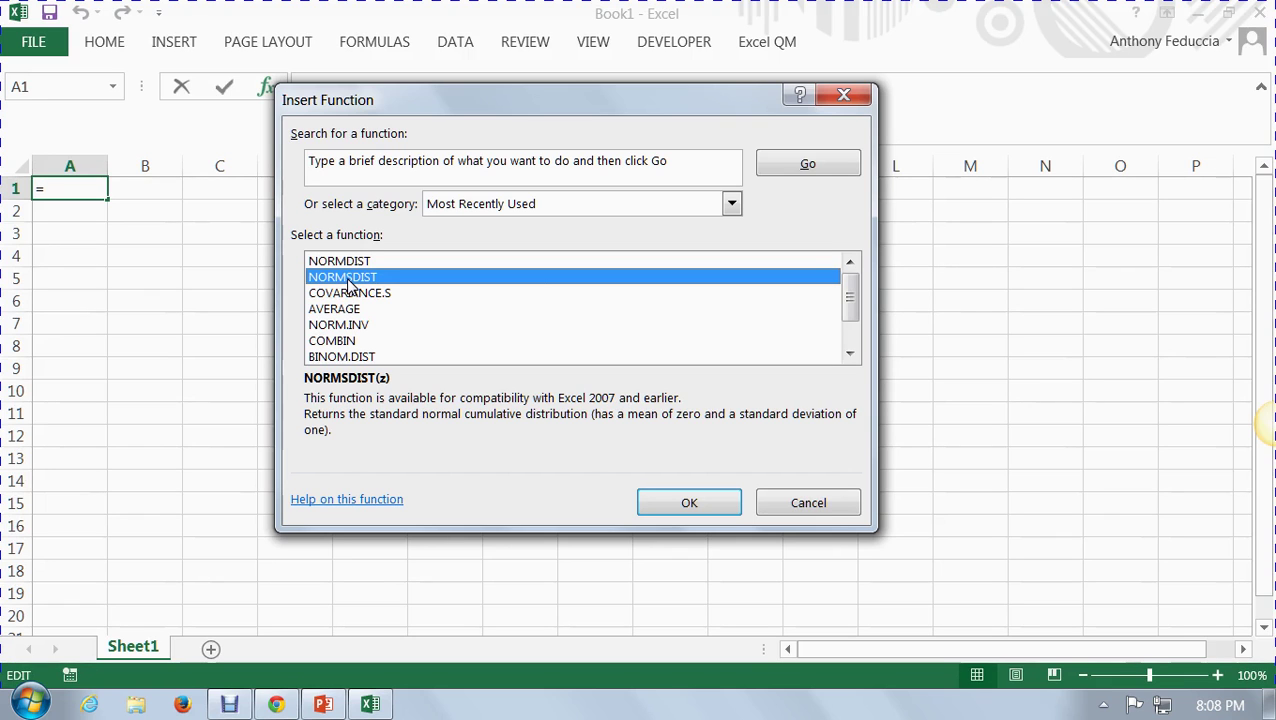
left_click(340, 261)
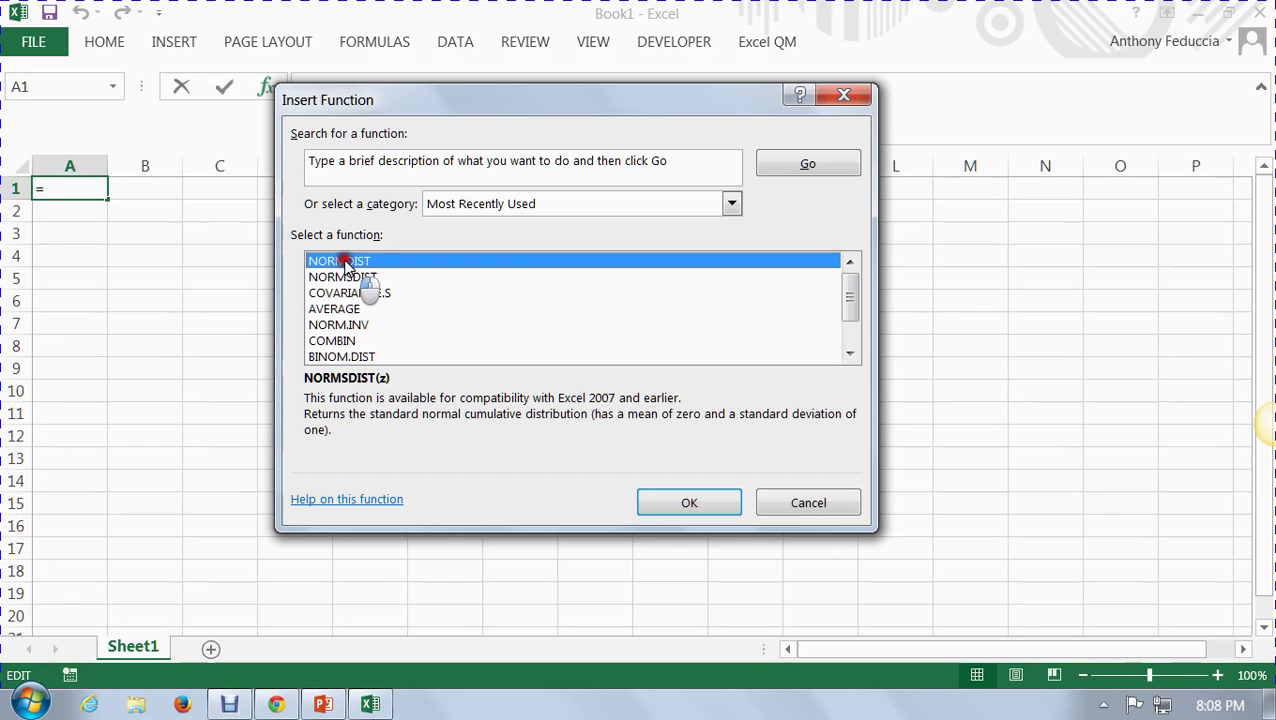
left_click(676, 505)
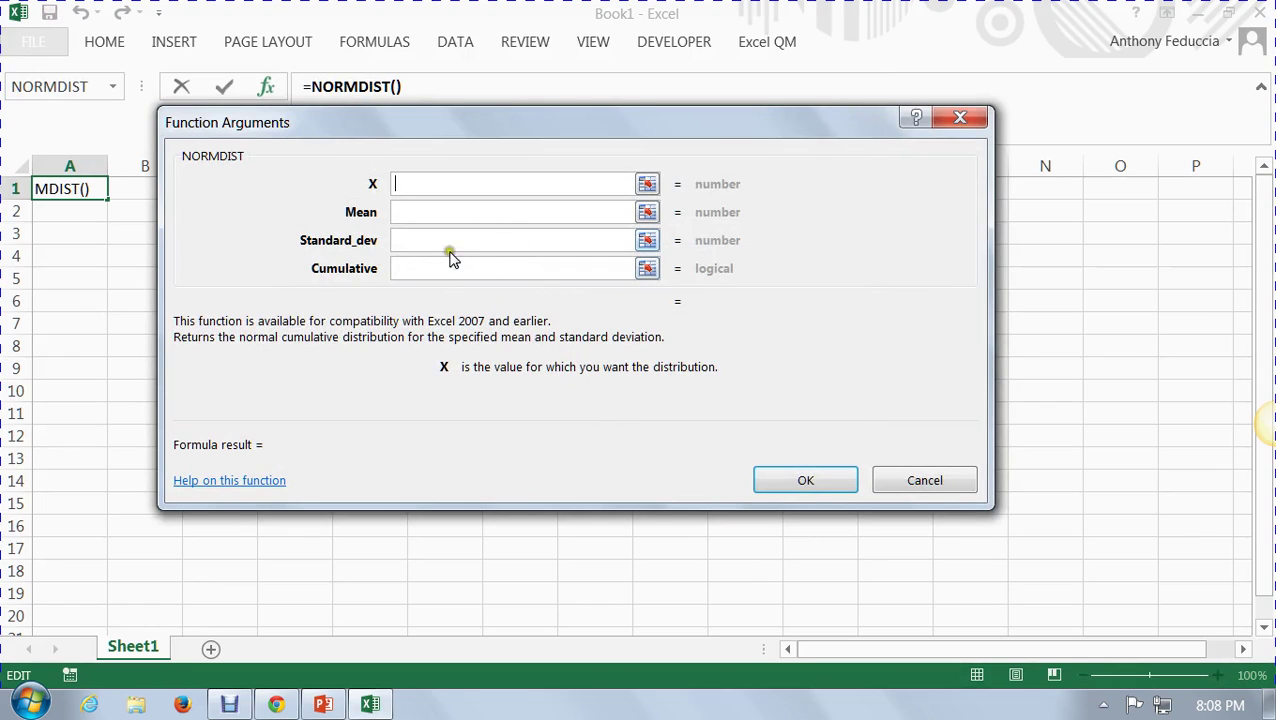
Set the NORMDIST mean to 166 and the standard deviation to 8, leaving X ready for entry.
left_click(410, 211)
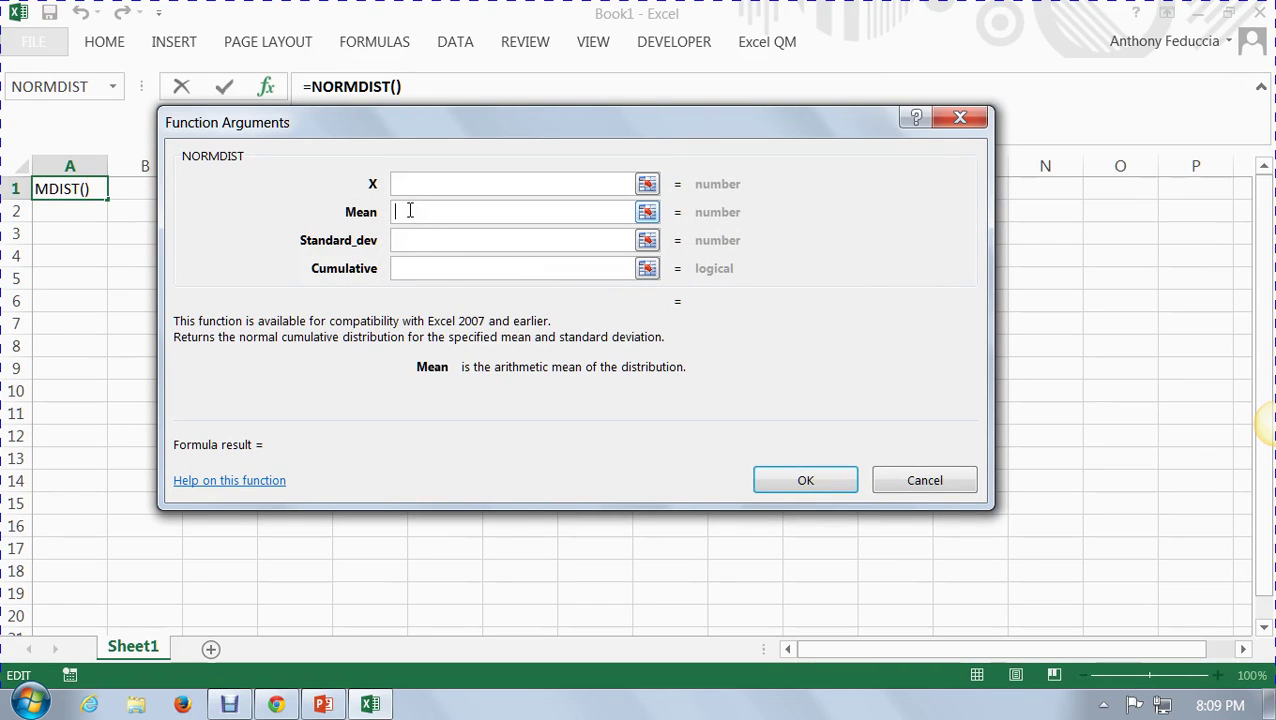
type("166")
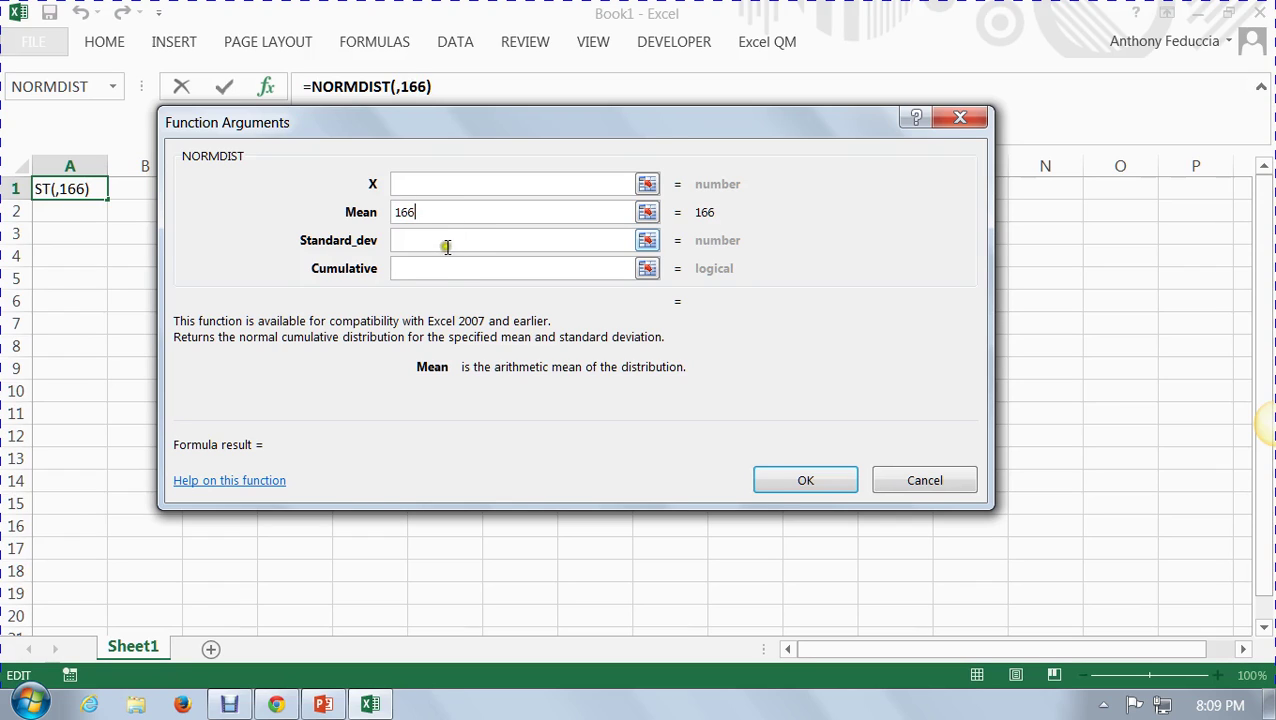
left_click(439, 242)
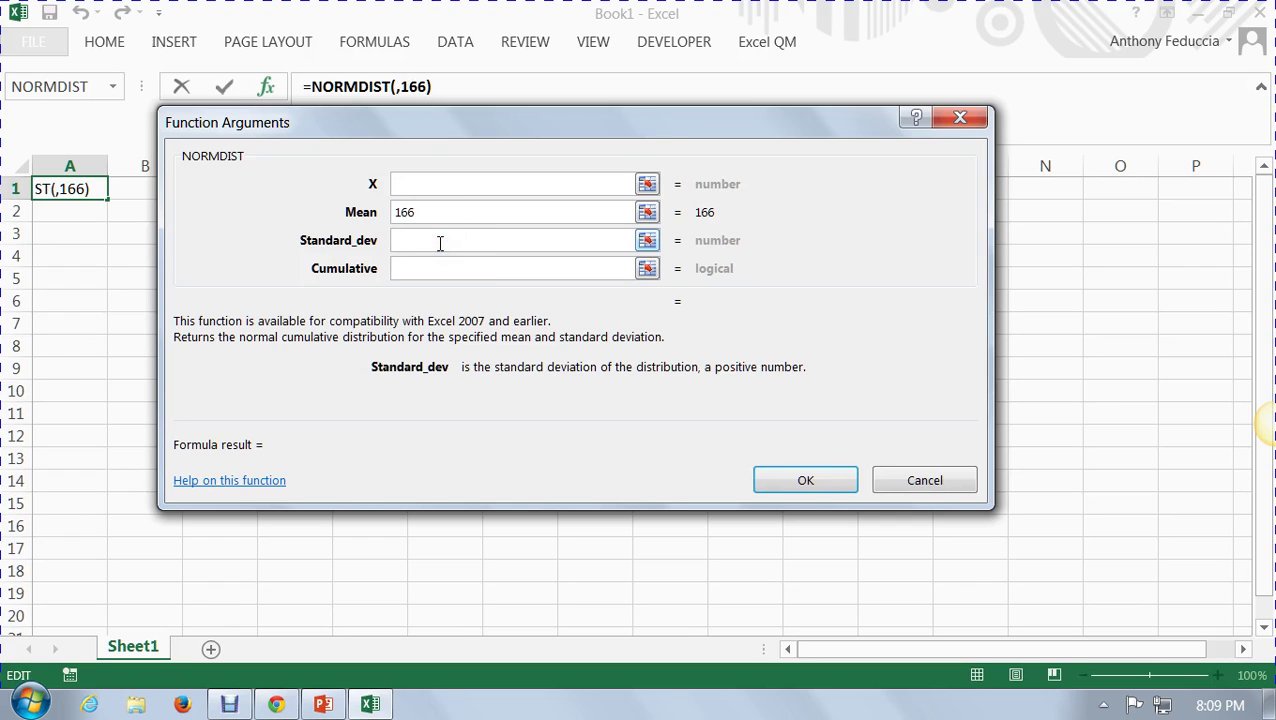
type("8")
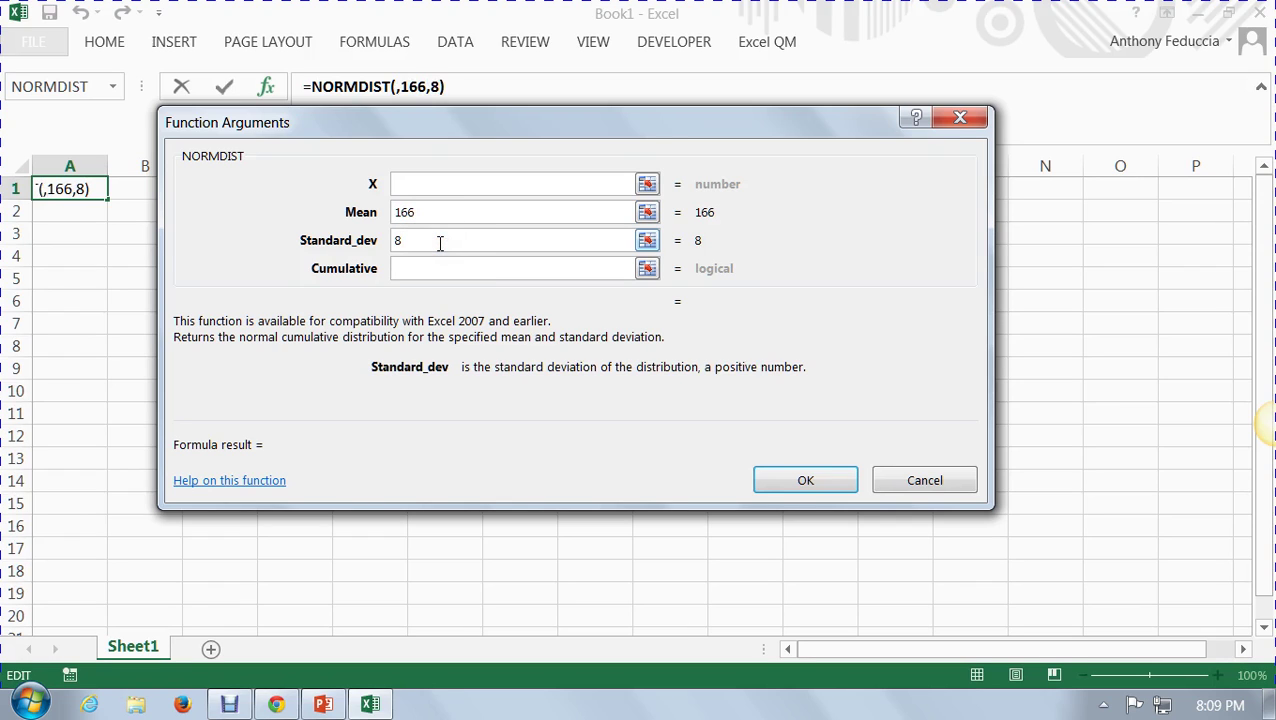
left_click(418, 183)
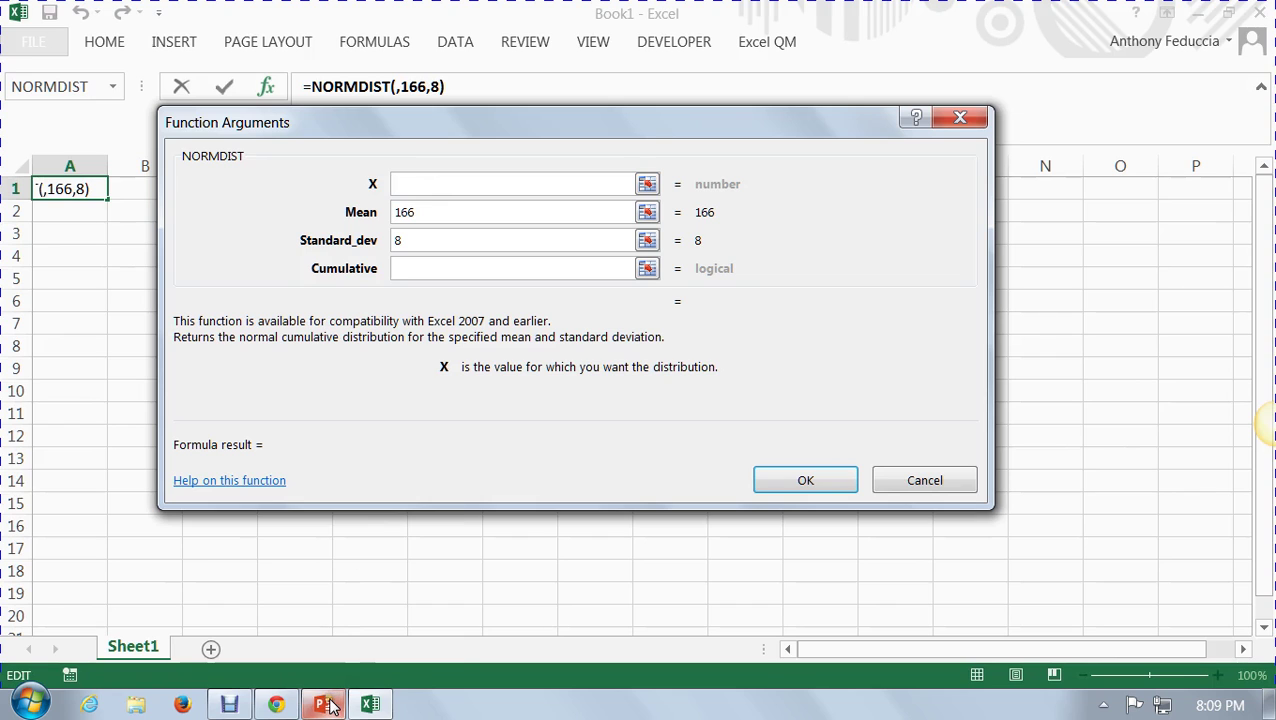
Switch to the Chrome whiteboard and draw two red horizontal lines extending left, from 170 above the curve and from 158 near the axis.
mouse_move(276, 700)
left_click(285, 640)
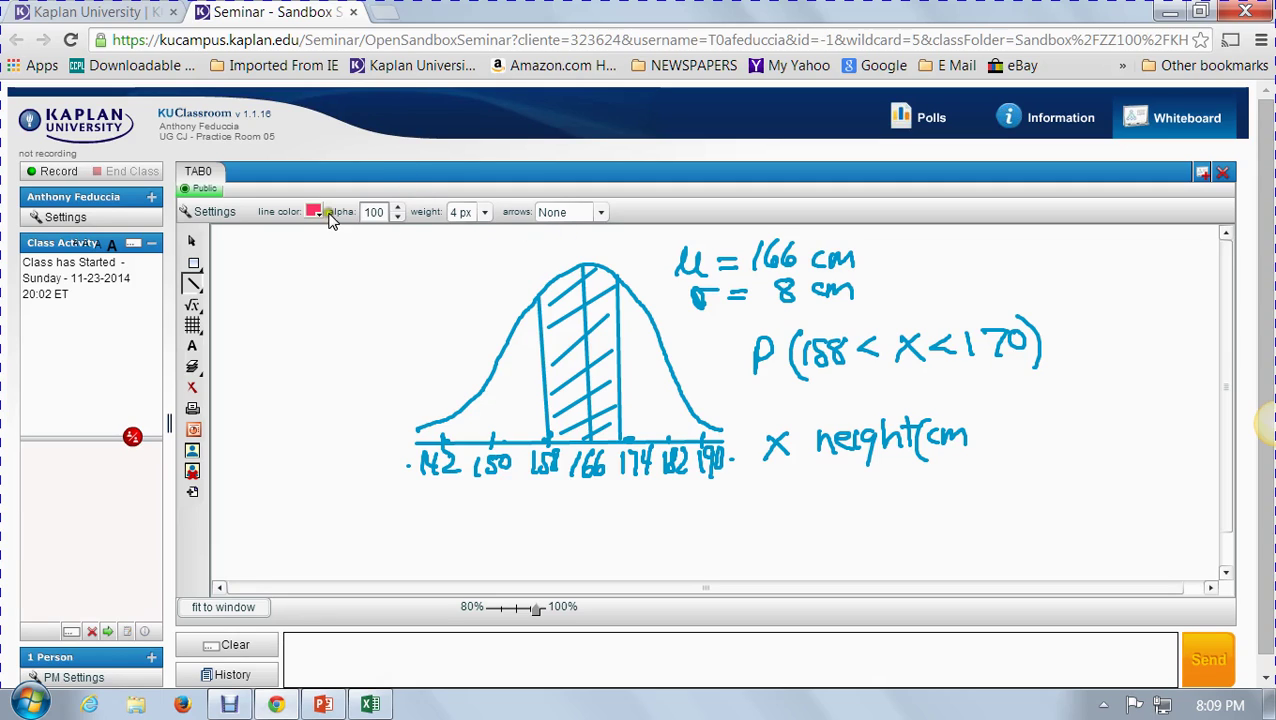
left_click(608, 256)
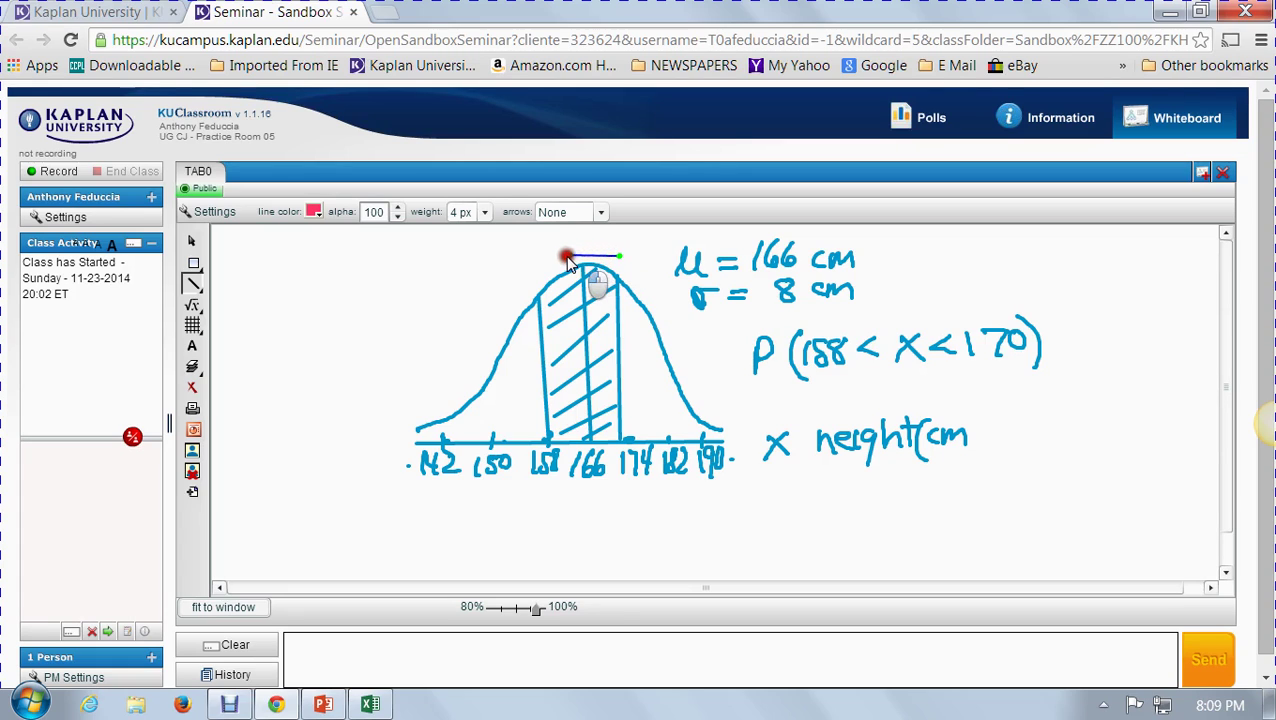
left_click_drag(567, 258, 372, 262)
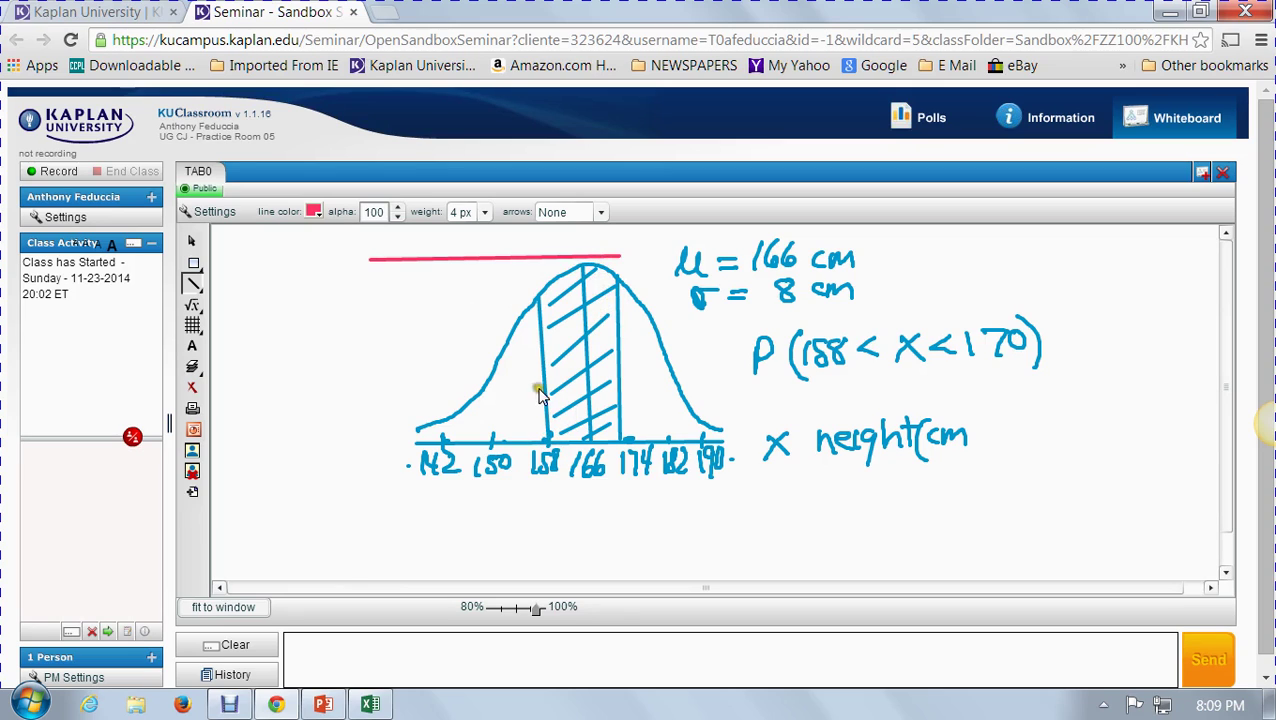
left_click_drag(545, 427, 350, 432)
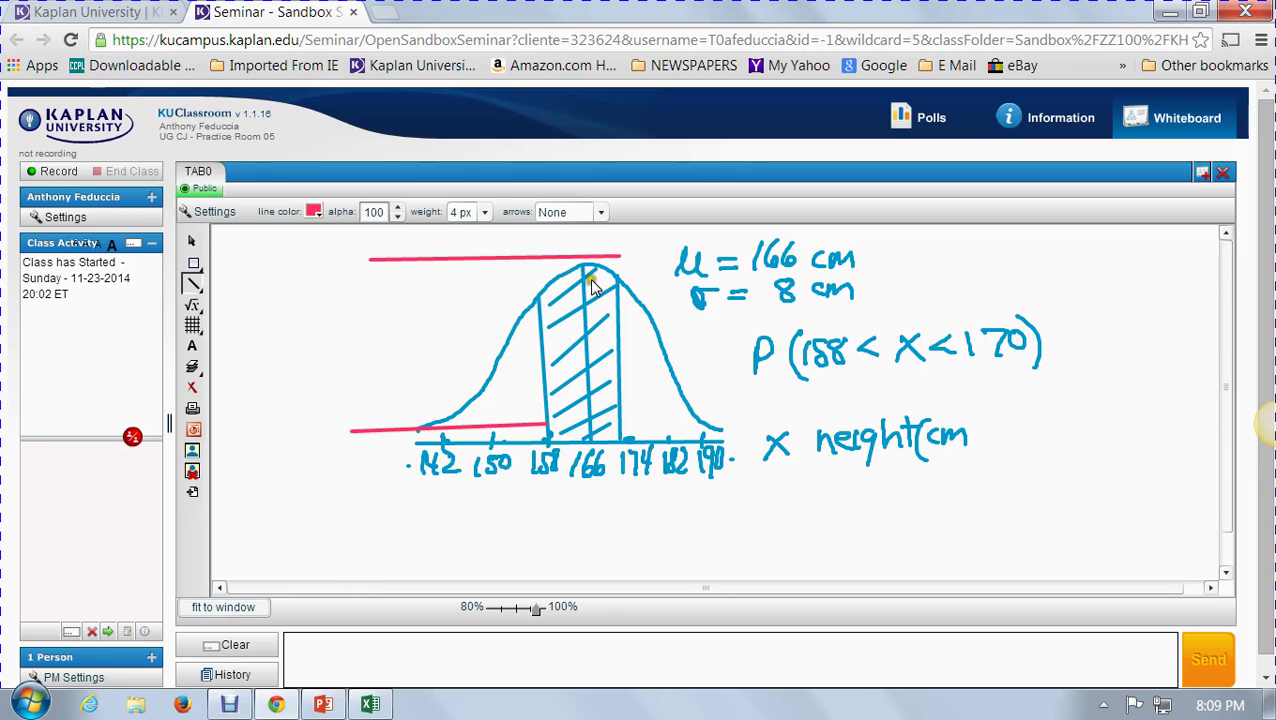
Hatch the region between 158 and 170 again with red diagonal strokes.
mouse_move(600, 270)
left_mouse_down()
mouse_move(534, 310)
mouse_move(564, 316)
mouse_move(550, 338)
left_mouse_up()
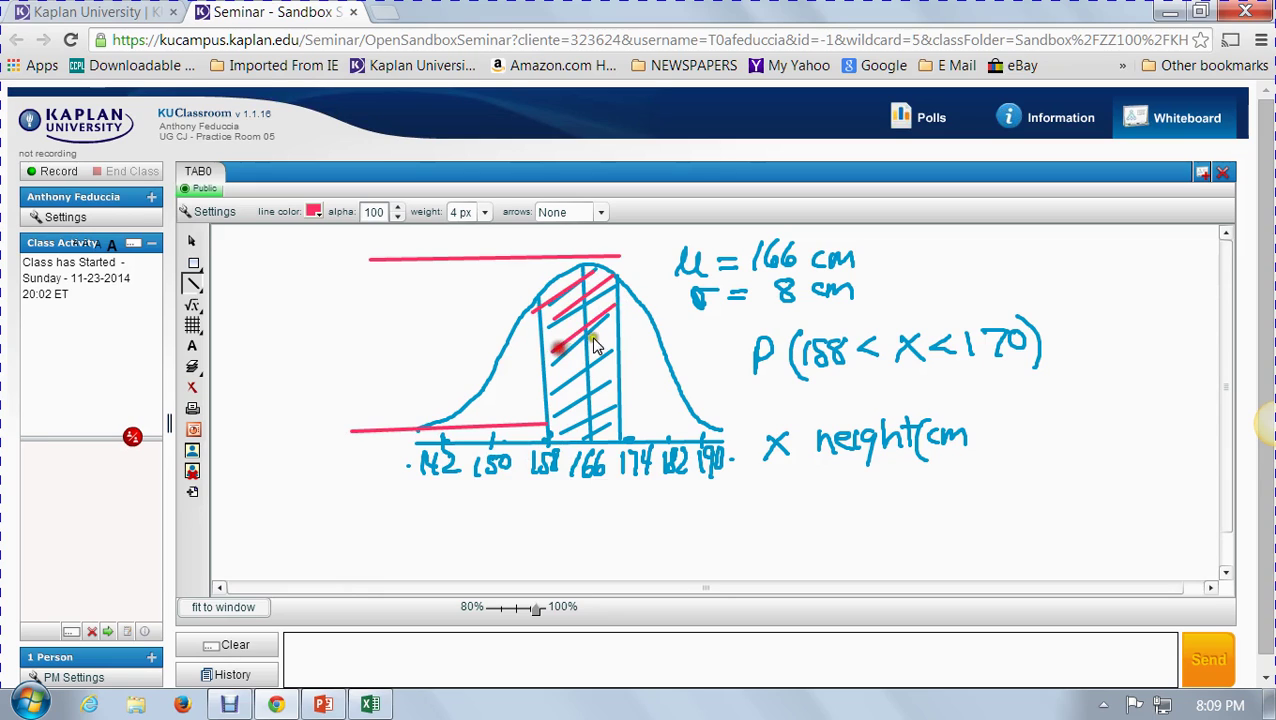
left_click_drag(618, 310, 550, 355)
mouse_move(618, 328)
left_mouse_down()
mouse_move(552, 372)
mouse_move(556, 390)
left_mouse_up()
mouse_move(616, 362)
left_mouse_down()
mouse_move(562, 405)
mouse_move(570, 415)
left_mouse_up()
left_click_drag(612, 400, 563, 432)
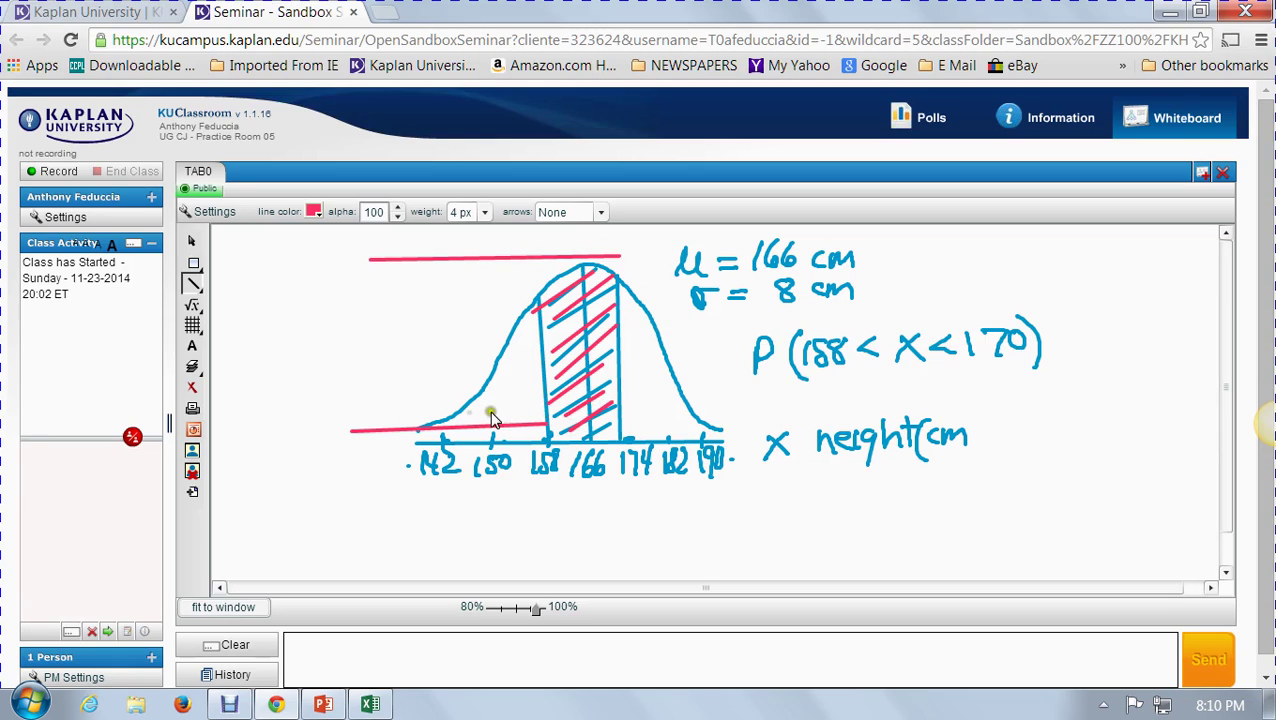
left_click_drag(349, 428, 444, 429)
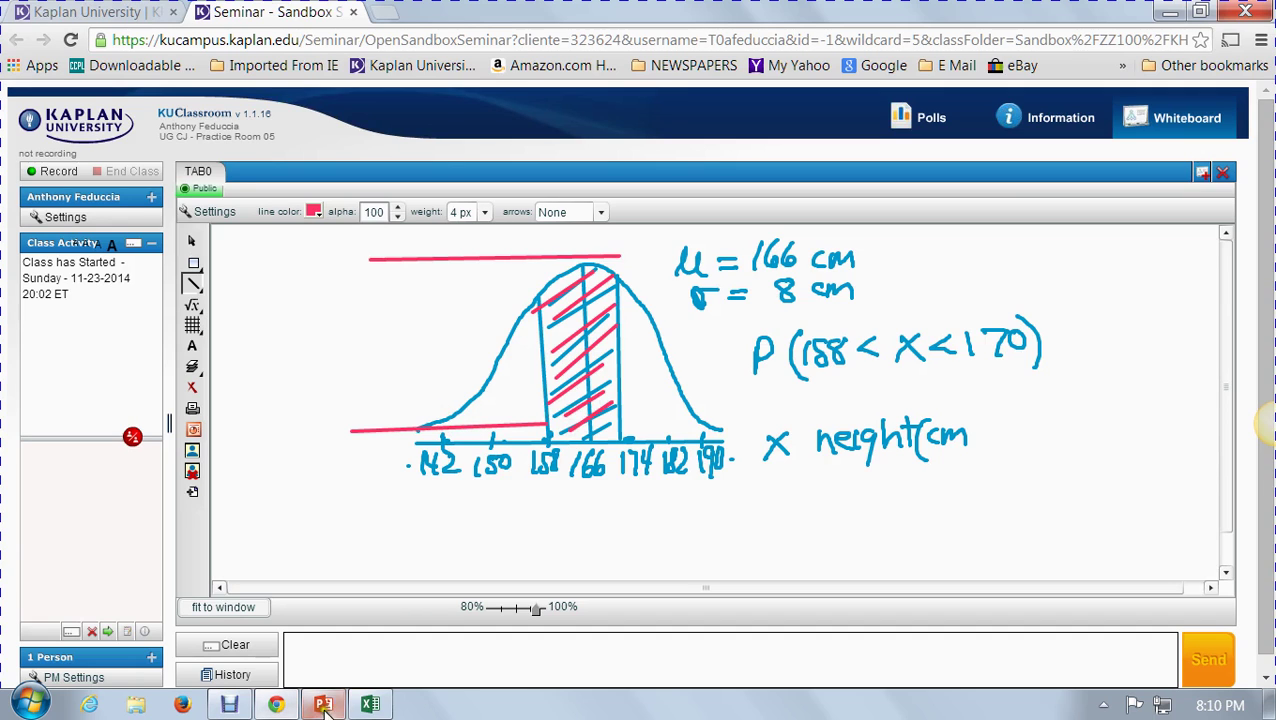
Switch to Excel and set the NORMDIST X argument to 178 and Cumulative to true.
left_click(370, 704)
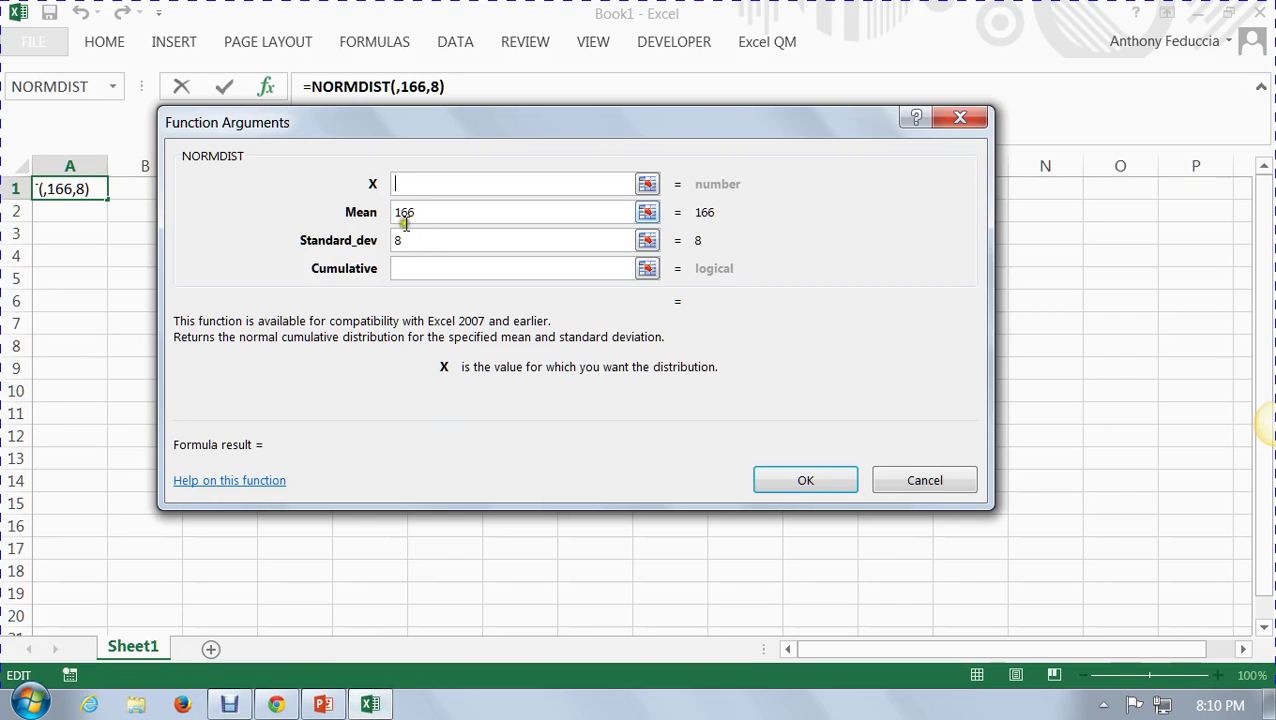
type("17")
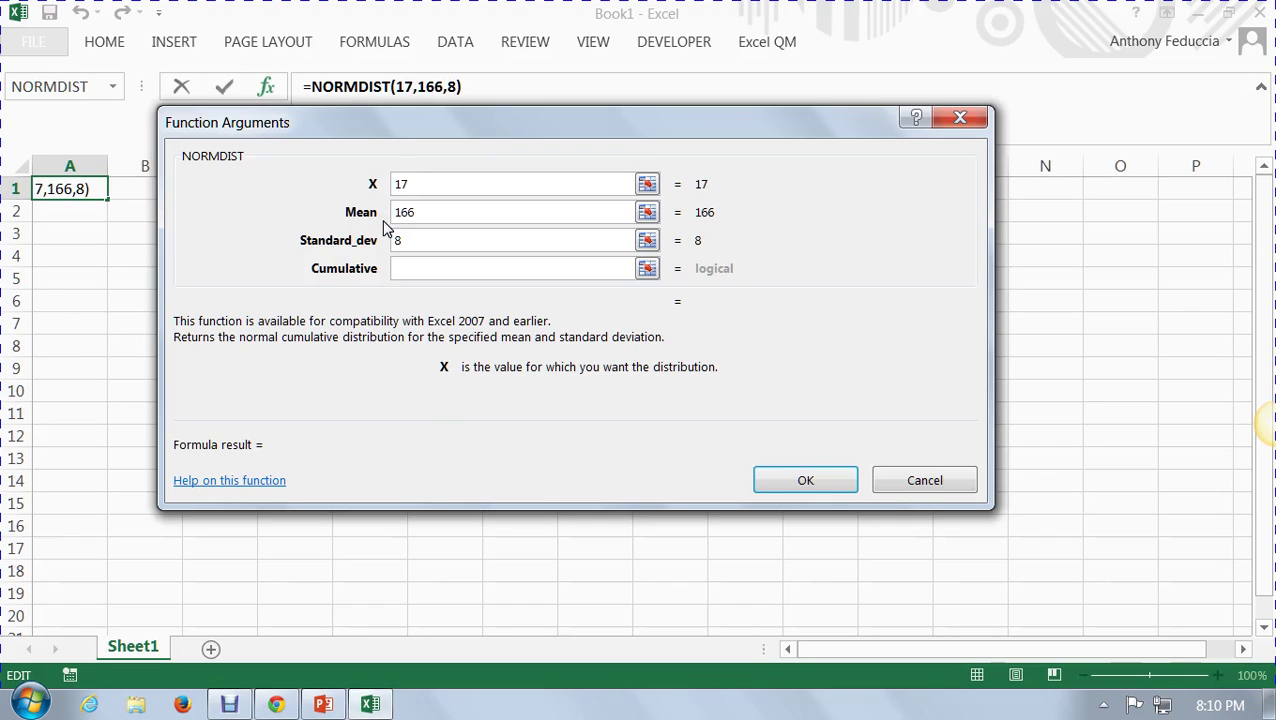
type("8")
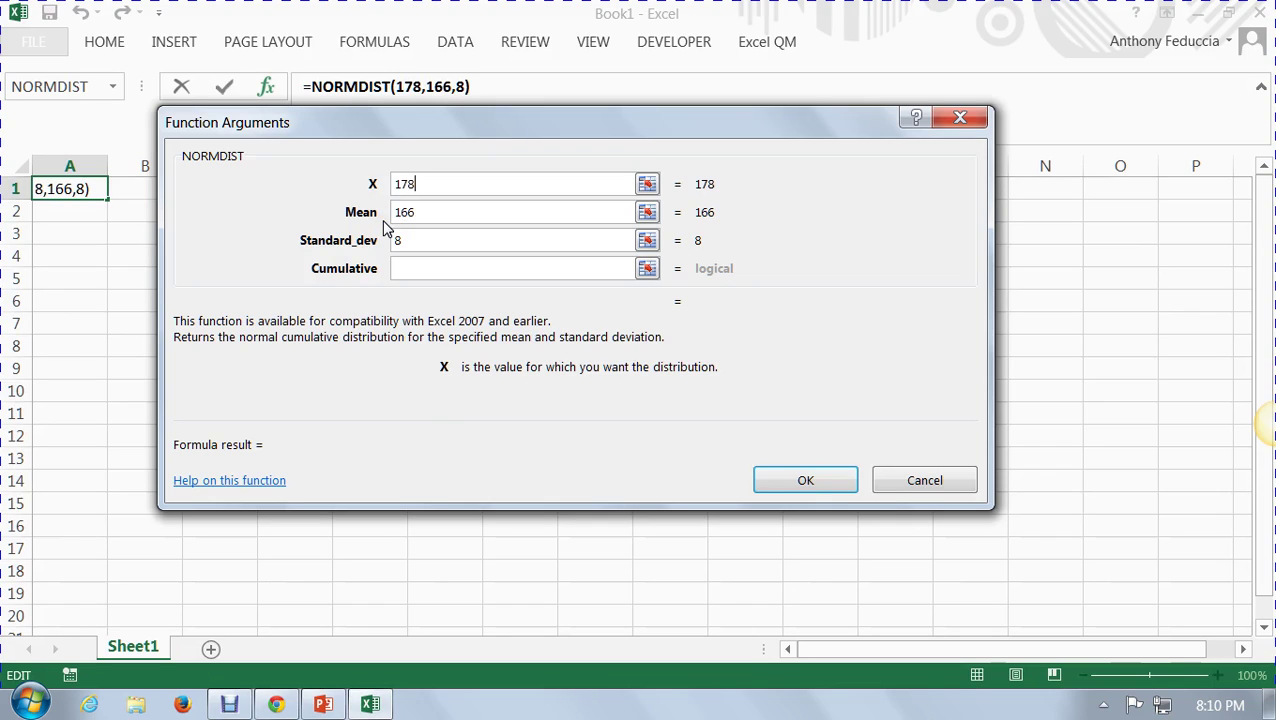
left_click(412, 267)
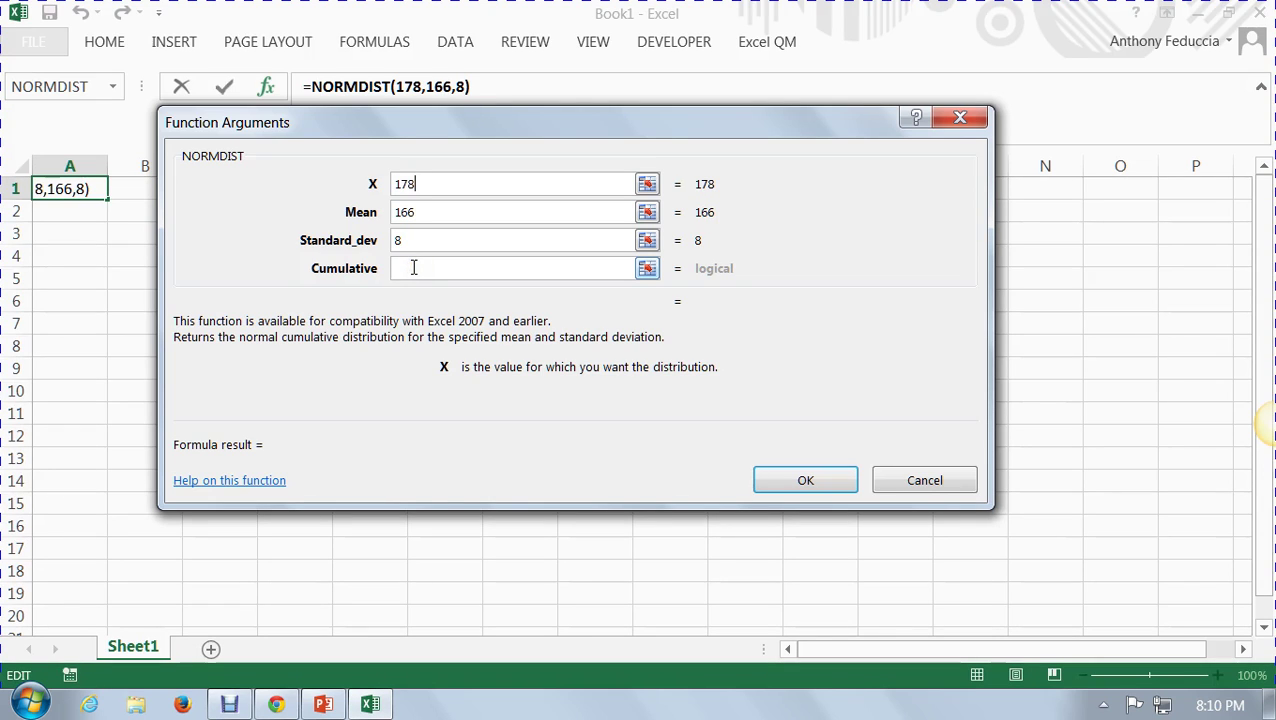
left_click(412, 267)
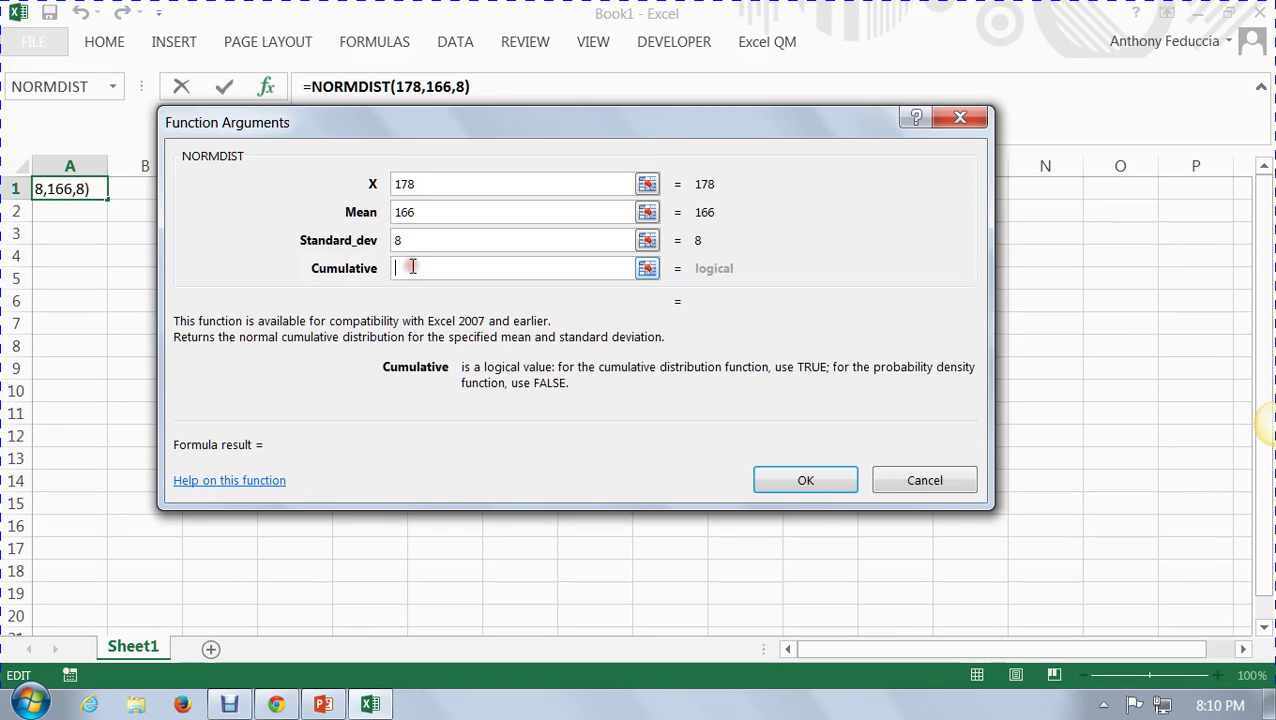
type("true")
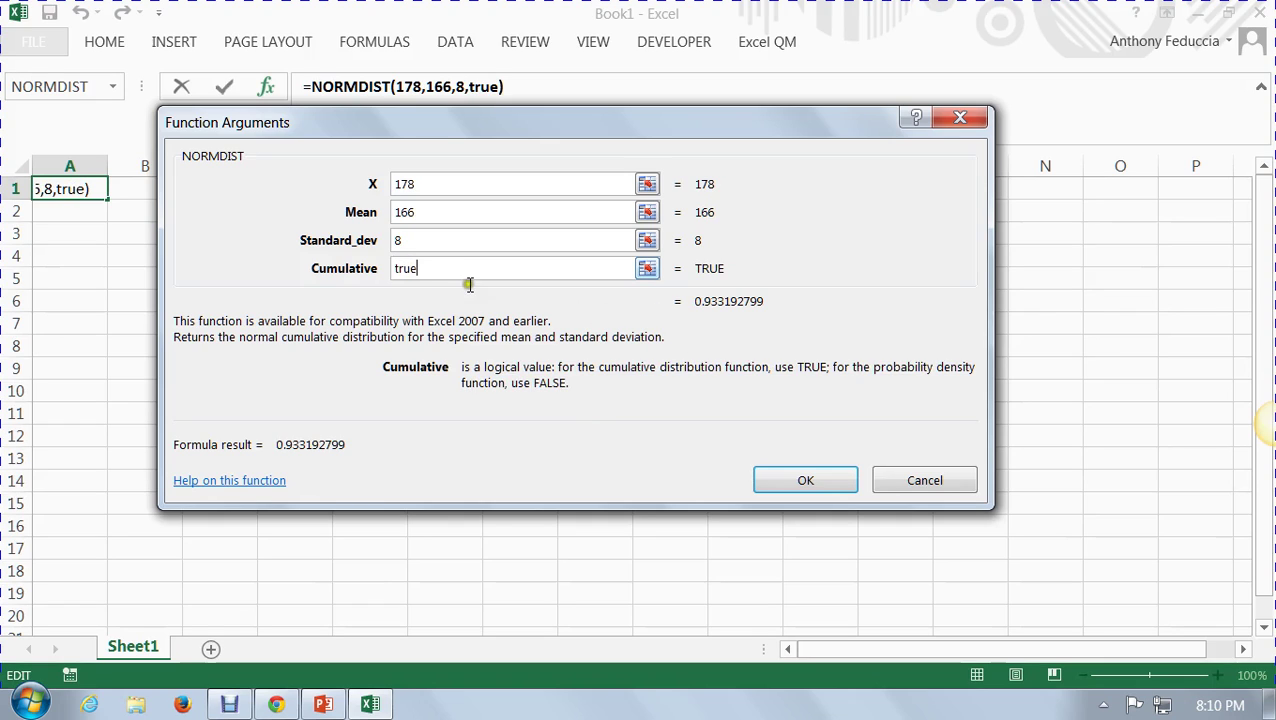
Change the NORMDIST X argument to 158.
left_click(417, 184)
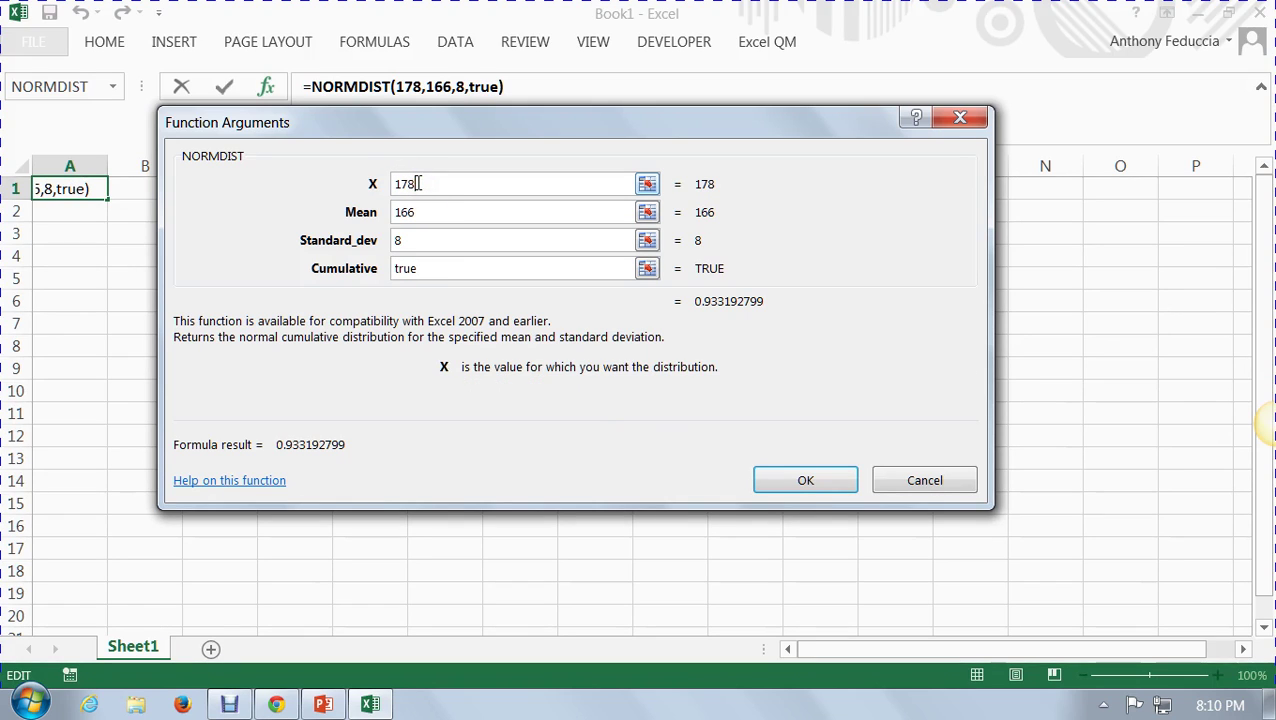
key("BackSpace")
key("BackSpace")
type("58")
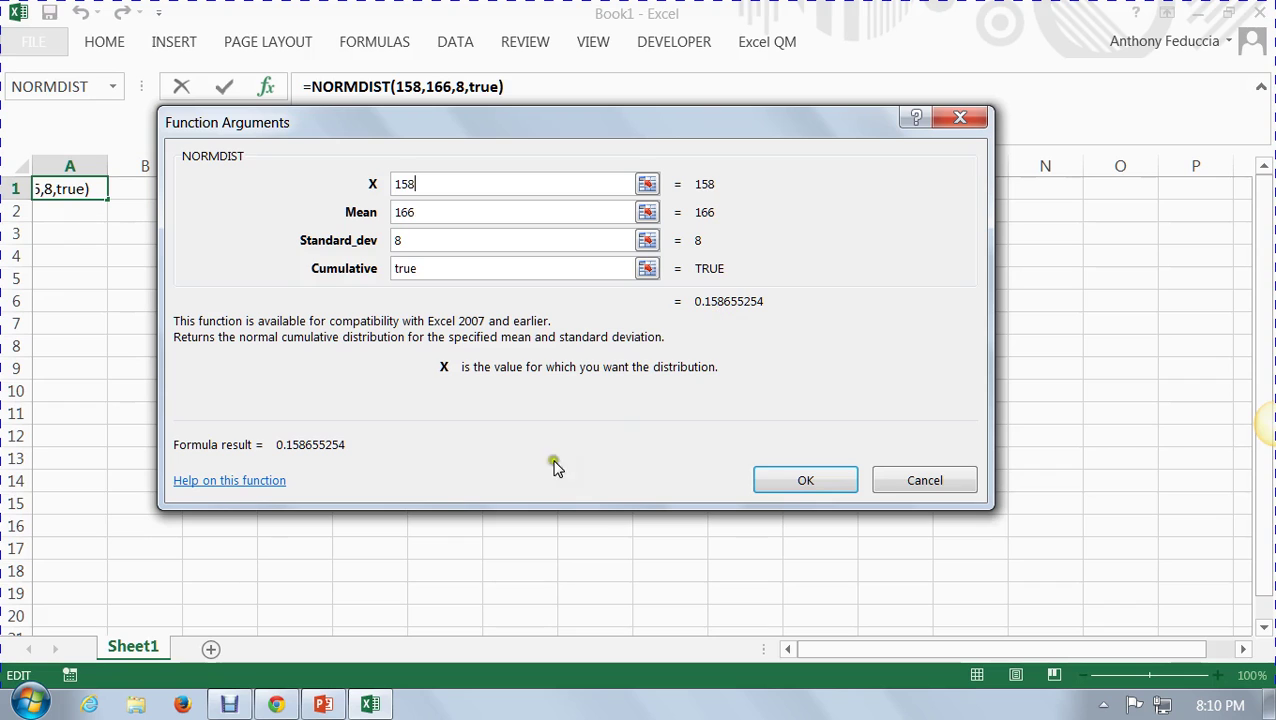
Switch back to the Chrome whiteboard to examine the area left of 158 on the curve.
mouse_move(276, 706)
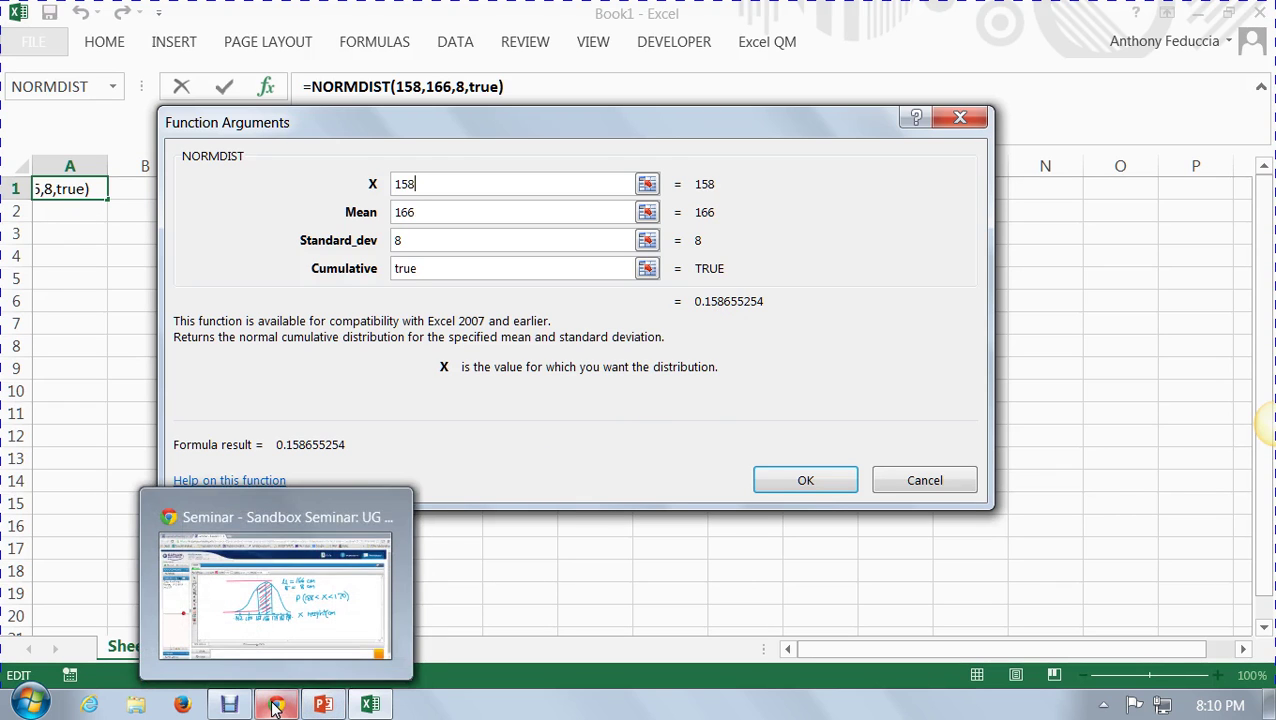
left_click(285, 643)
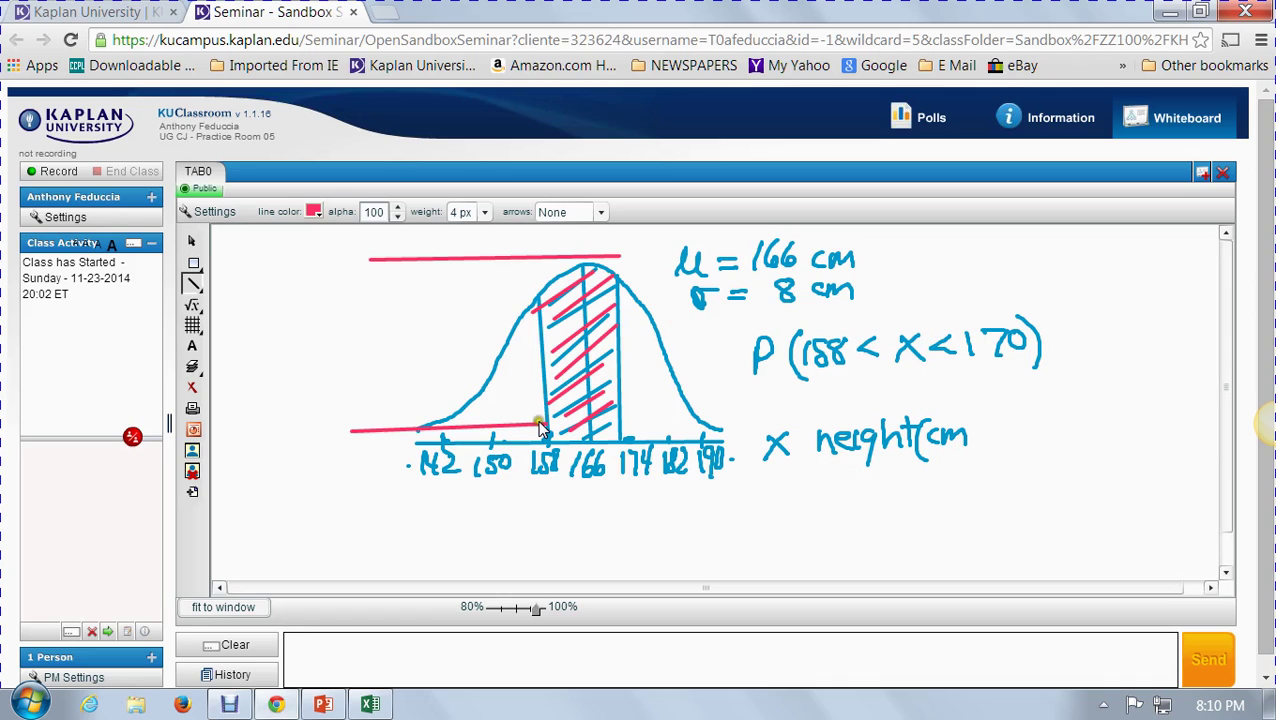
Write .1586 in red above the lower line left of 158 and add an arrowhead at the line's outer end.
left_click(396, 421)
left_click_drag(396, 421, 412, 413)
left_click(193, 284)
left_click(238, 304)
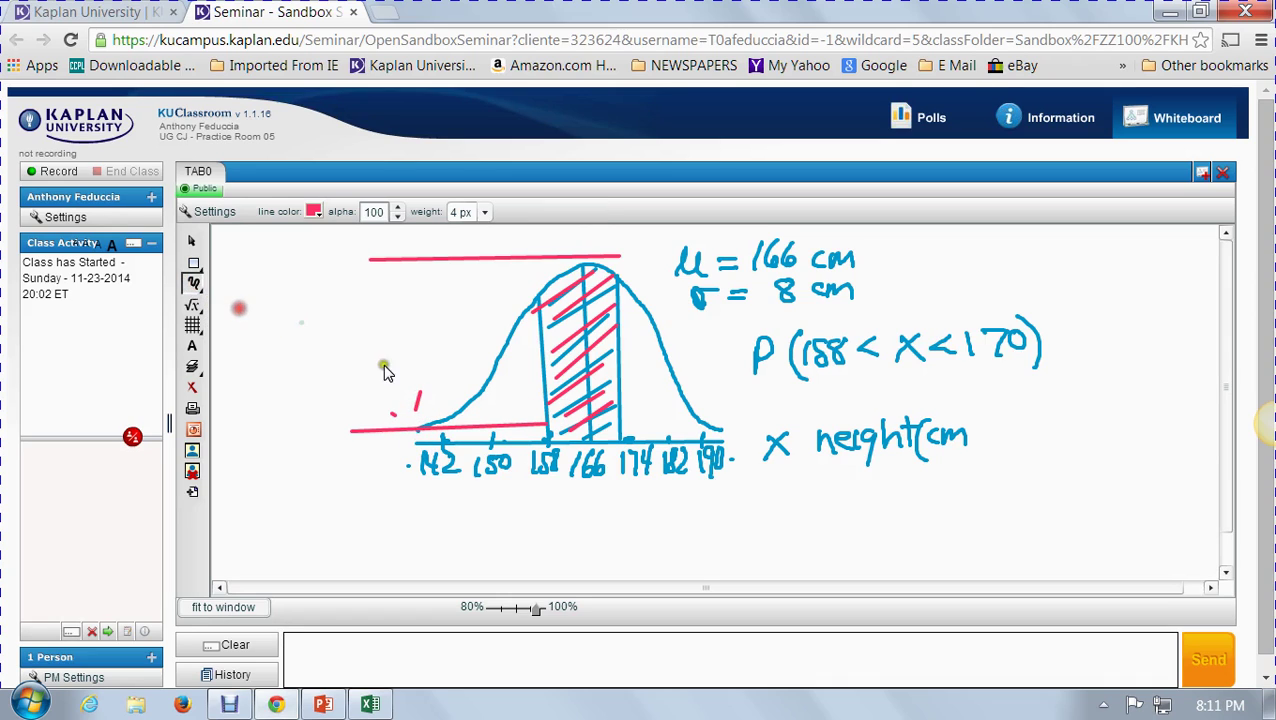
left_click(438, 393)
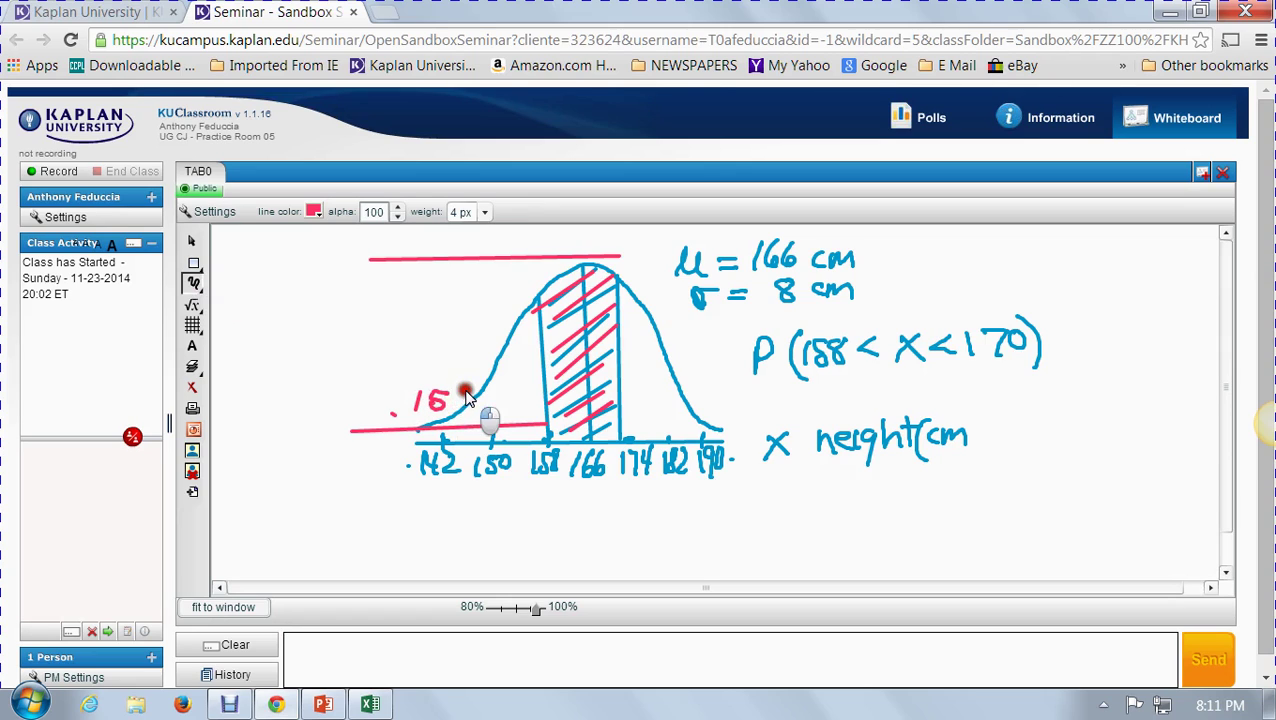
left_click_drag(467, 395, 490, 405)
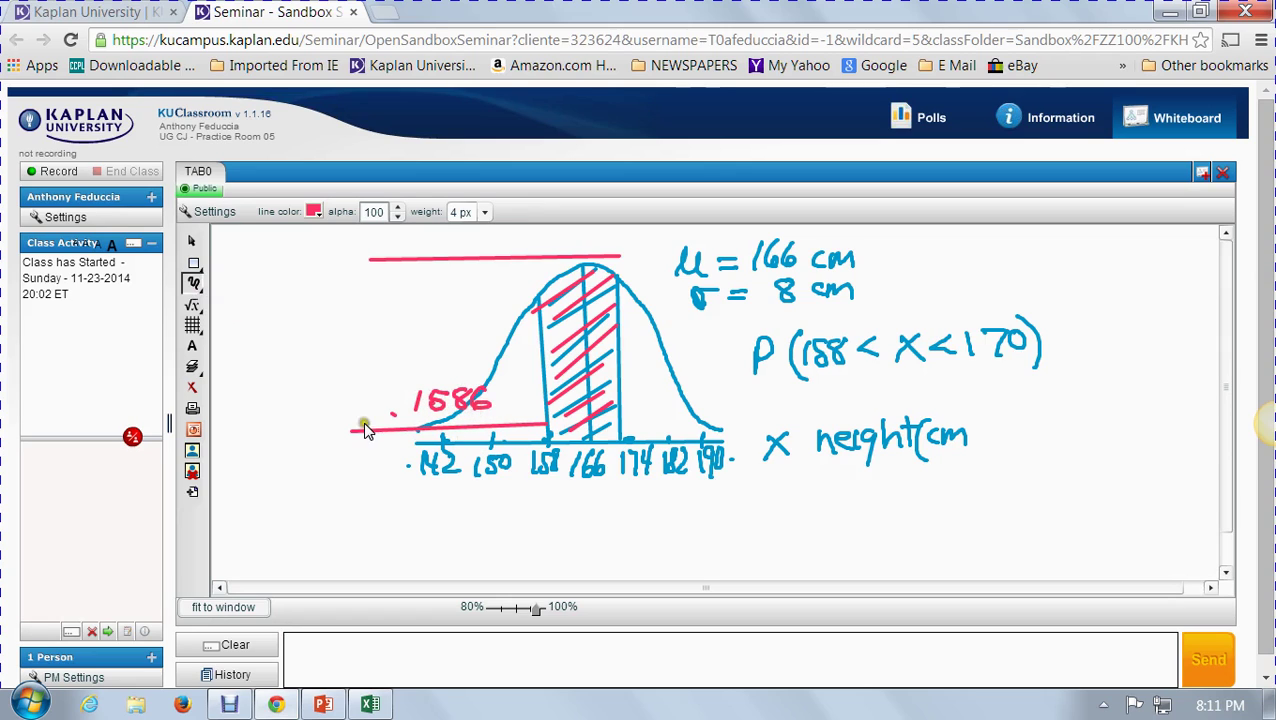
left_click_drag(341, 435, 370, 440)
Switch to Excel and change the NORMDIST X argument to 170.
left_click(370, 705)
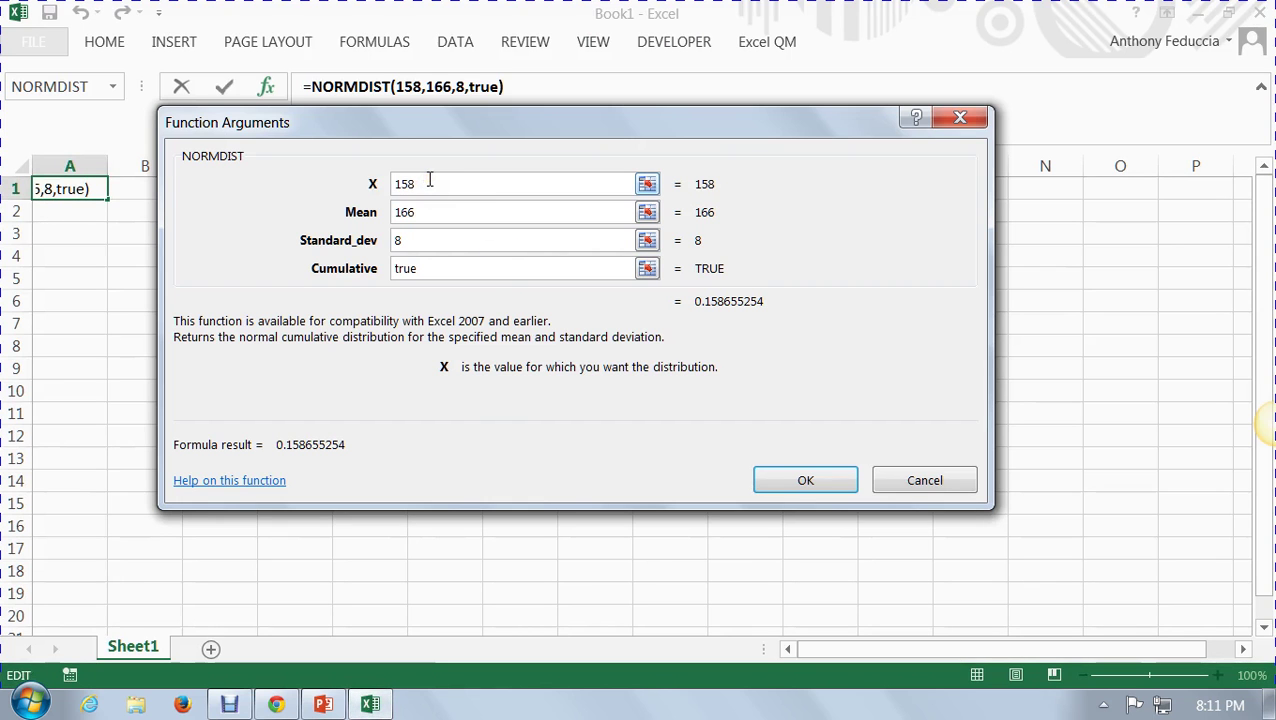
key("BackSpace")
key("BackSpace")
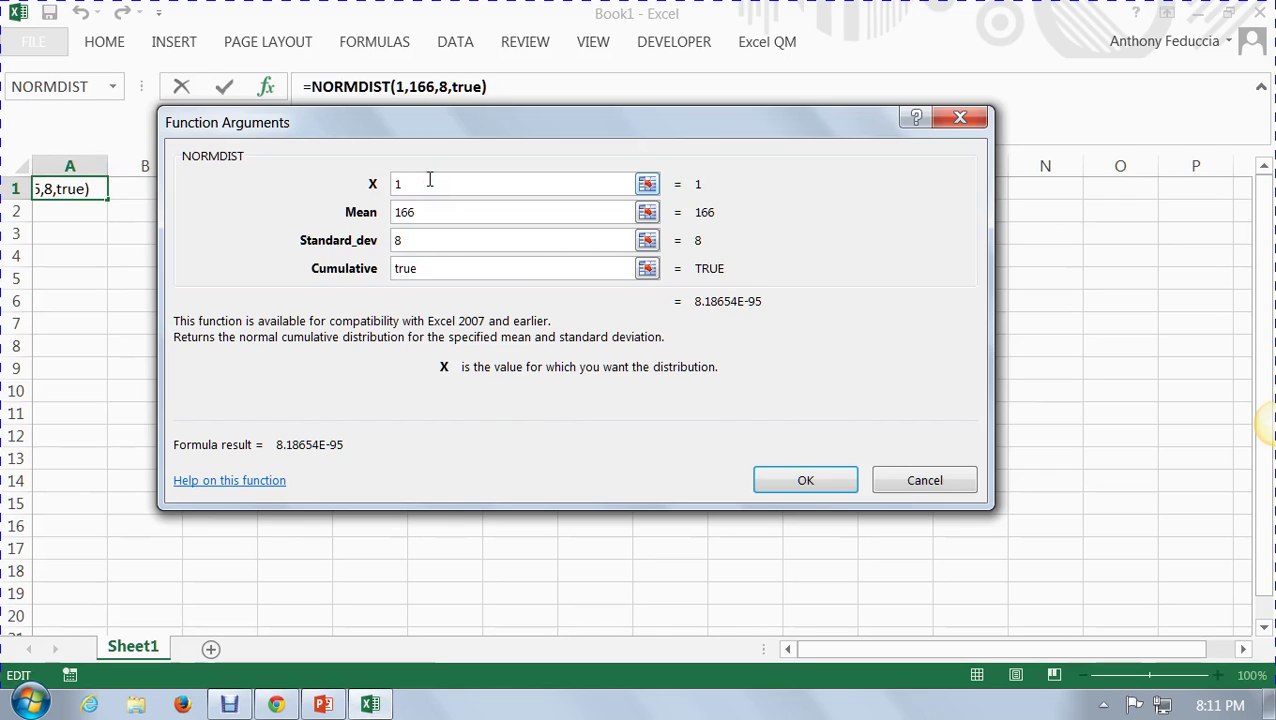
type("70")
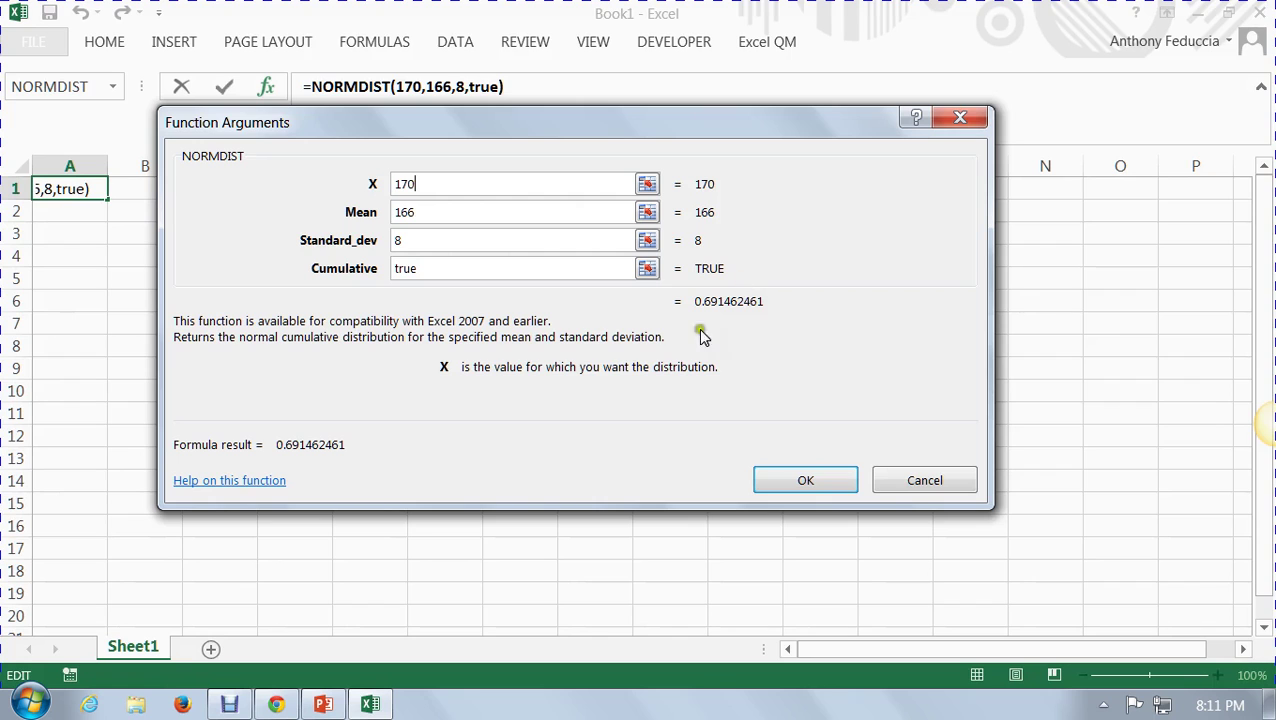
Switch back to the Chrome whiteboard and write .6914 in red above the upper line.
mouse_move(277, 706)
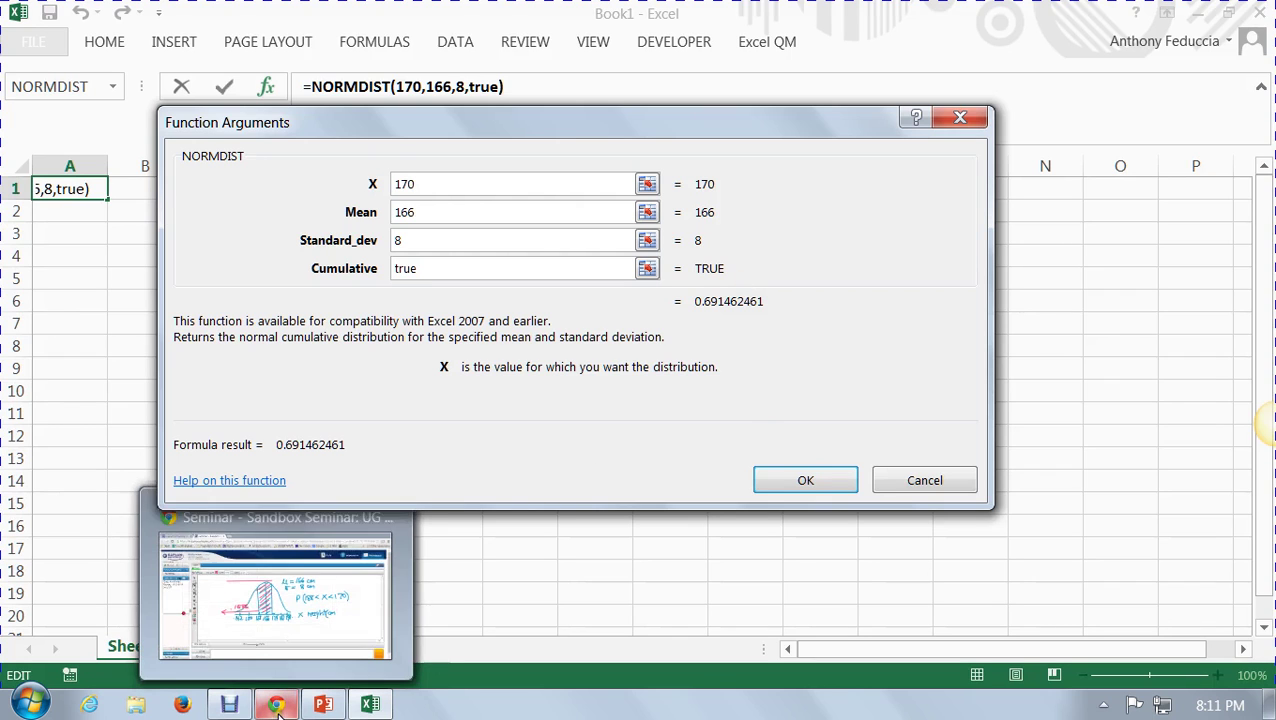
left_click(280, 636)
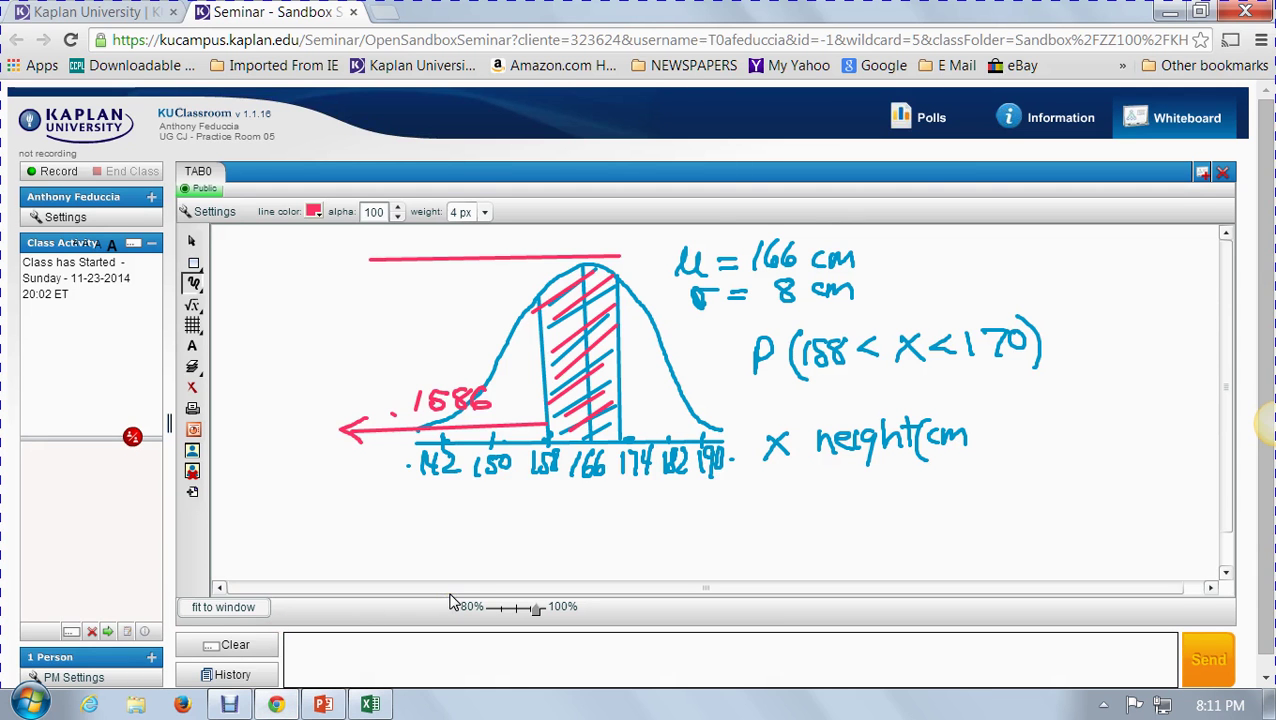
left_click(397, 249)
mouse_move(423, 241)
left_mouse_down()
mouse_move(473, 242)
mouse_move(483, 258)
left_mouse_up()
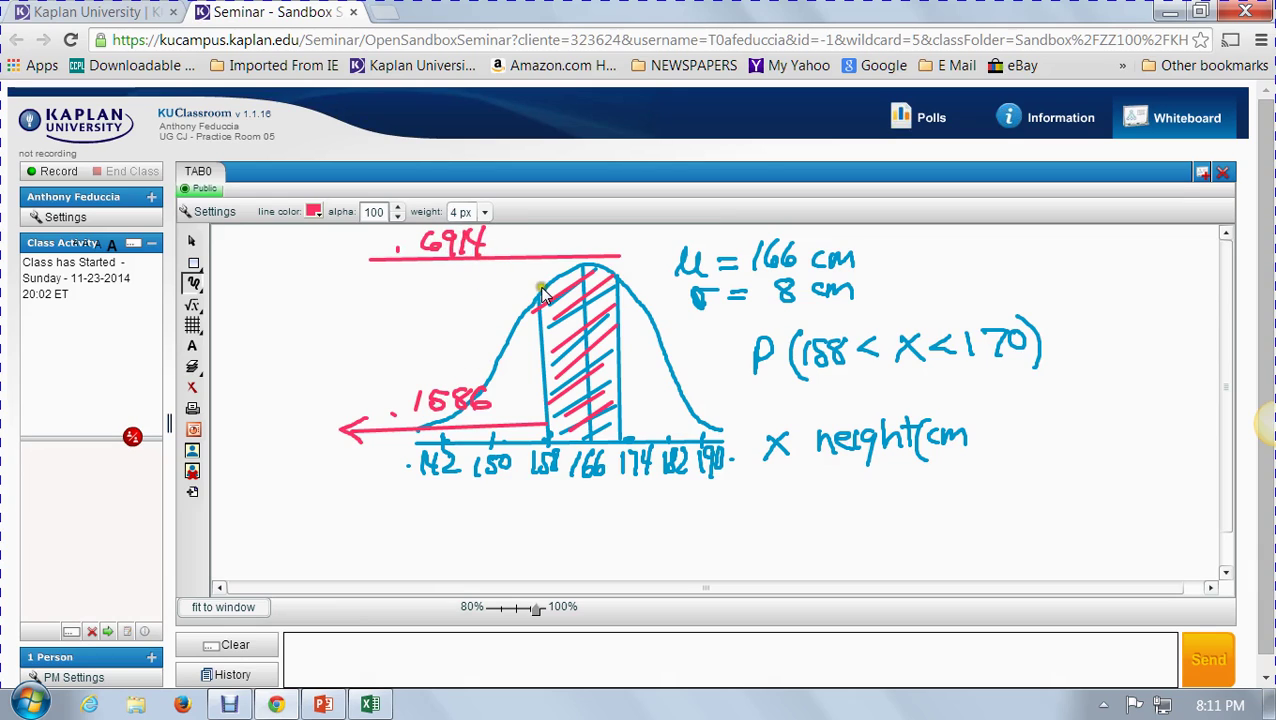
Write the subtraction .6914 − .1586 with its result .5328 in red beside the height label.
left_click(1032, 440)
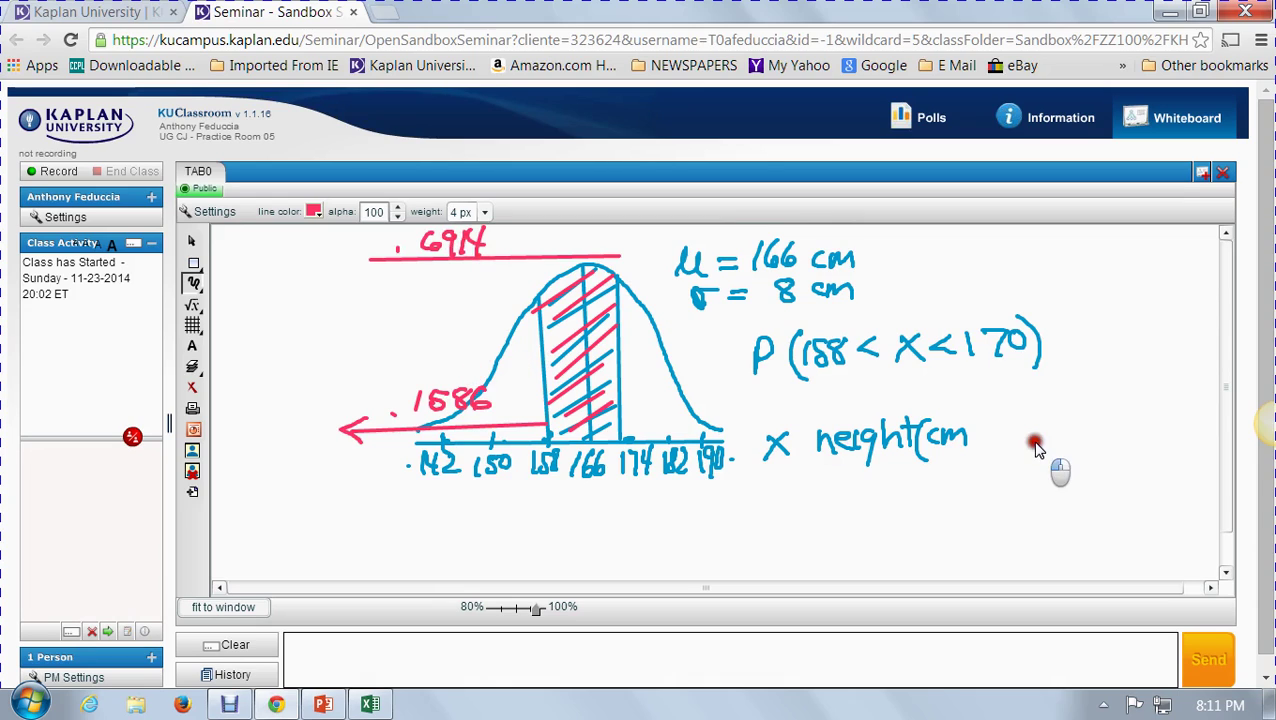
mouse_move(1058, 406)
left_mouse_down()
mouse_move(1052, 428)
mouse_move(1128, 420)
left_mouse_up()
left_click_drag(1121, 393, 1122, 432)
mouse_move(1011, 472)
left_mouse_down()
mouse_move(1080, 478)
mouse_move(1104, 446)
mouse_move(1130, 450)
left_mouse_up()
left_click(1043, 476)
mouse_move(1030, 495)
left_mouse_down()
mouse_move(1175, 475)
mouse_move(1135, 512)
left_mouse_up()
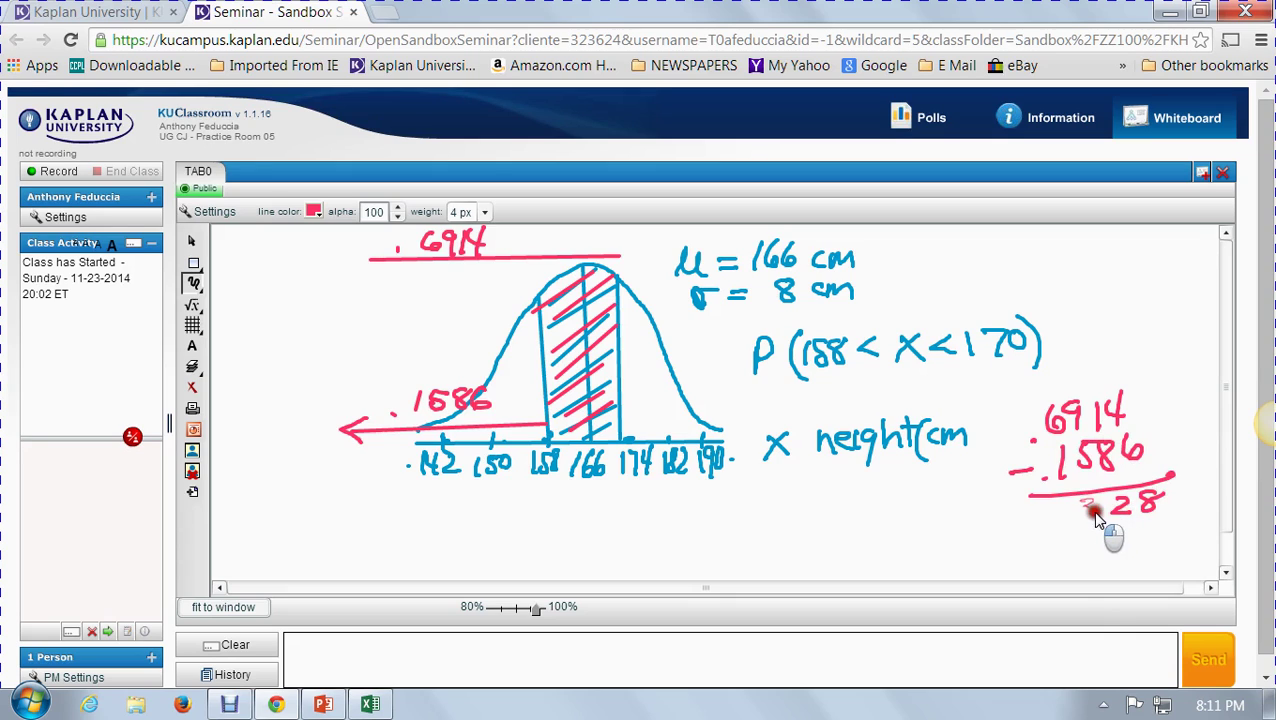
mouse_move(1060, 497)
left_mouse_down()
mouse_move(1052, 520)
mouse_move(1068, 497)
left_mouse_up()
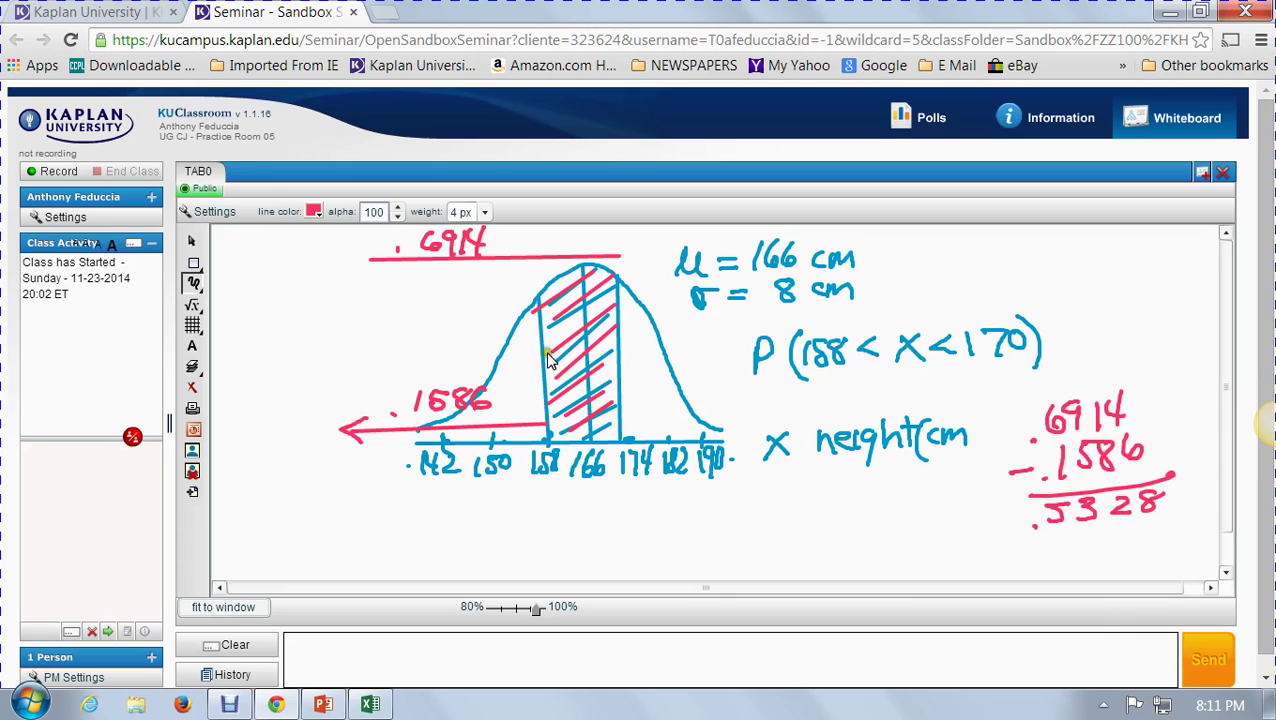
Draw a thick red band across the hatched region and write = .5328 after P(158 < X < 170).
left_click_drag(545, 357, 610, 362)
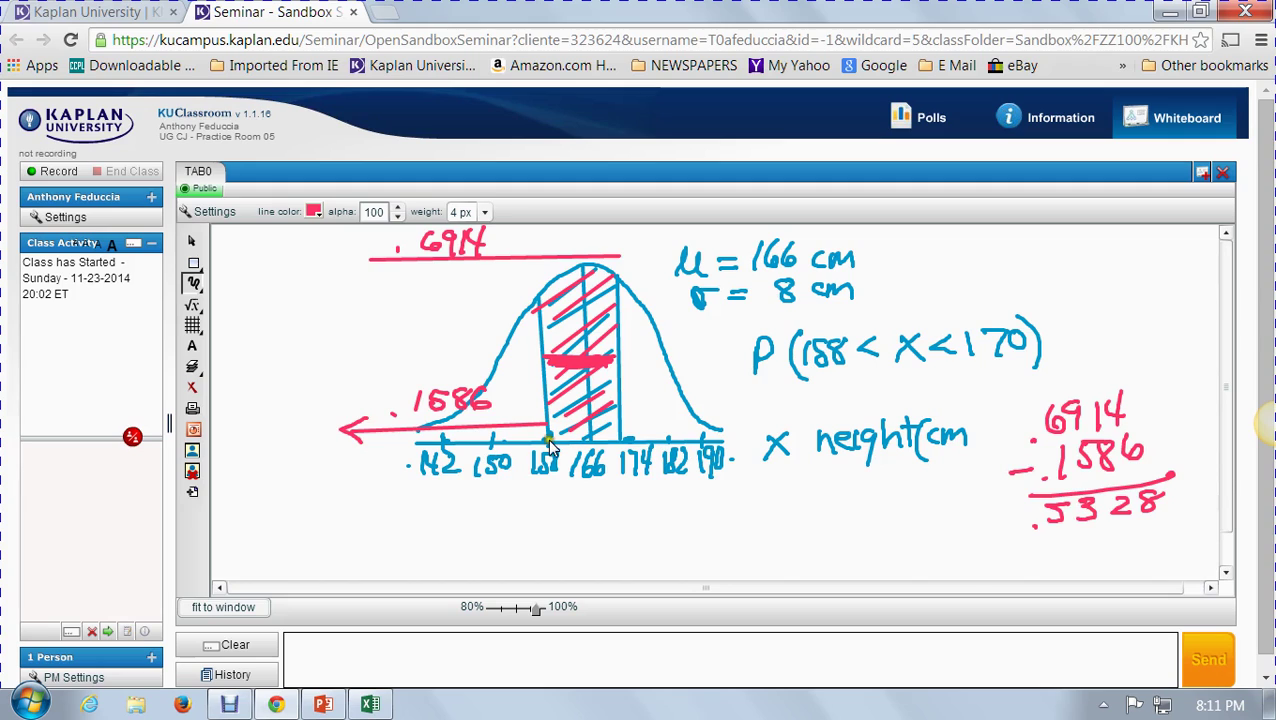
left_click_drag(1058, 337, 1062, 345)
left_click(1092, 343)
mouse_move(1118, 330)
left_mouse_down()
mouse_move(1112, 342)
mouse_move(1126, 345)
mouse_move(1195, 326)
left_mouse_up()
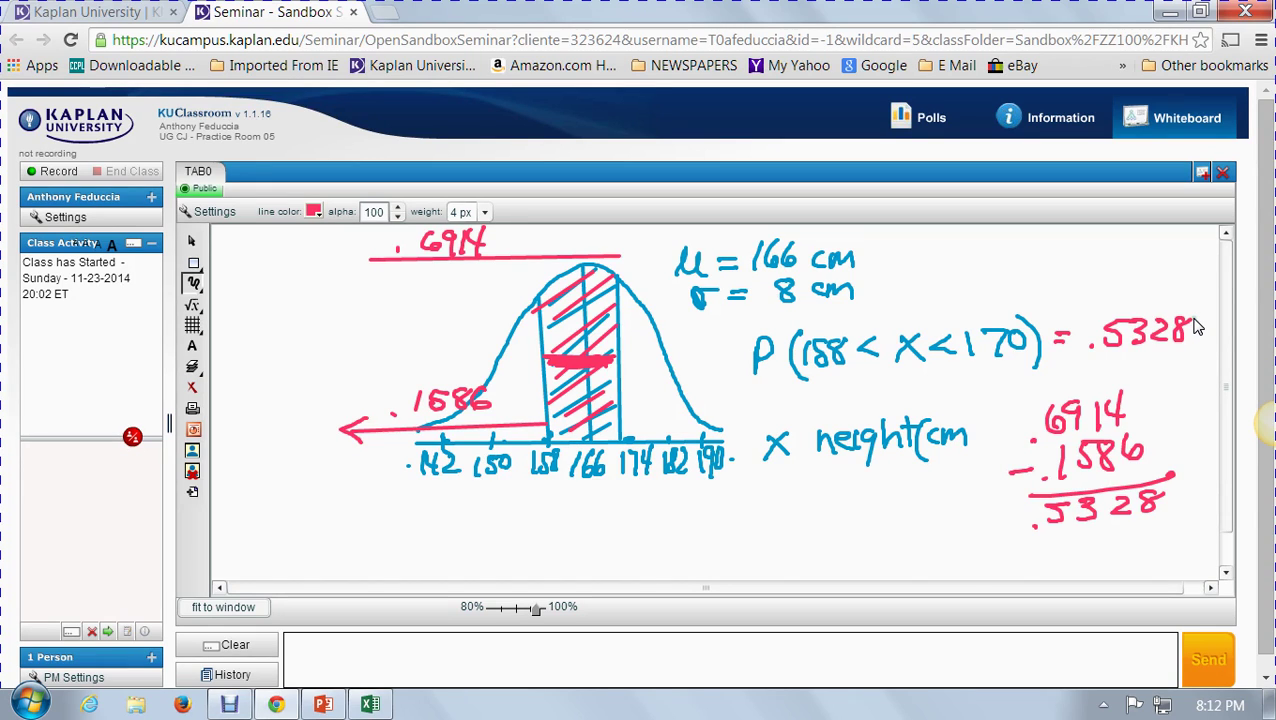
Minimize the whiteboard, cancel the NORMDIST function arguments and close Excel.
left_click(1170, 12)
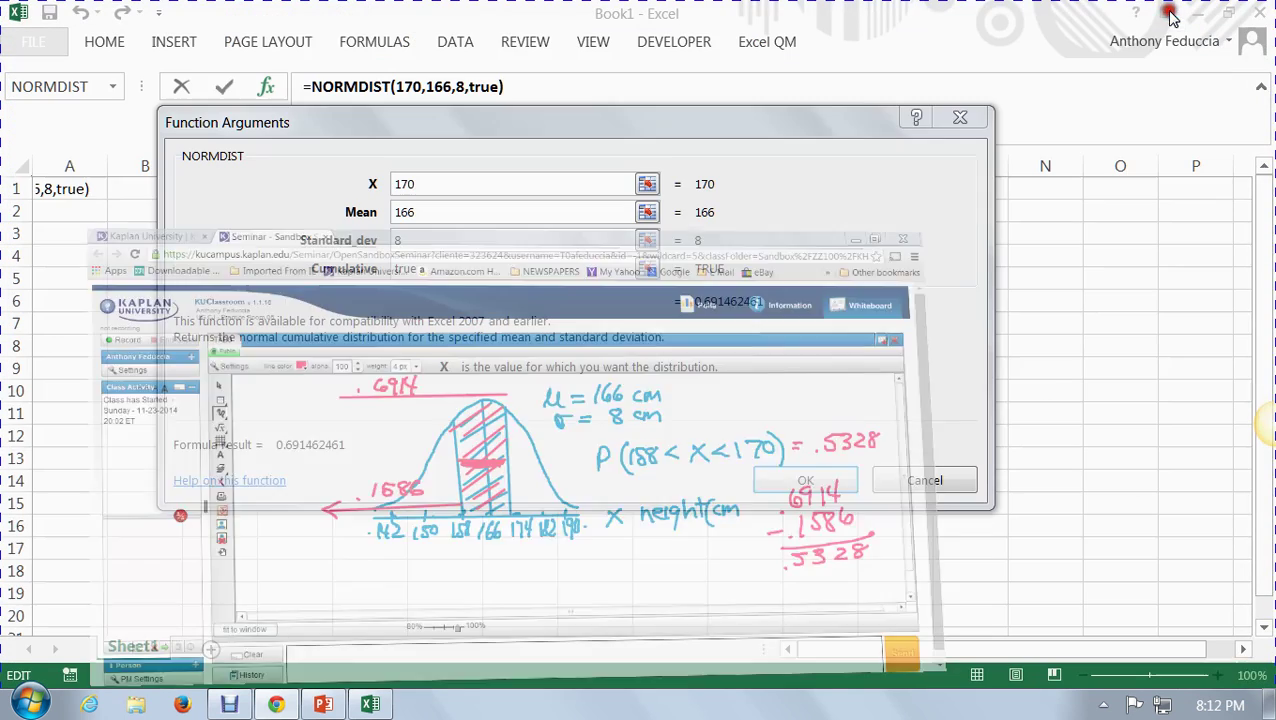
left_click(933, 481)
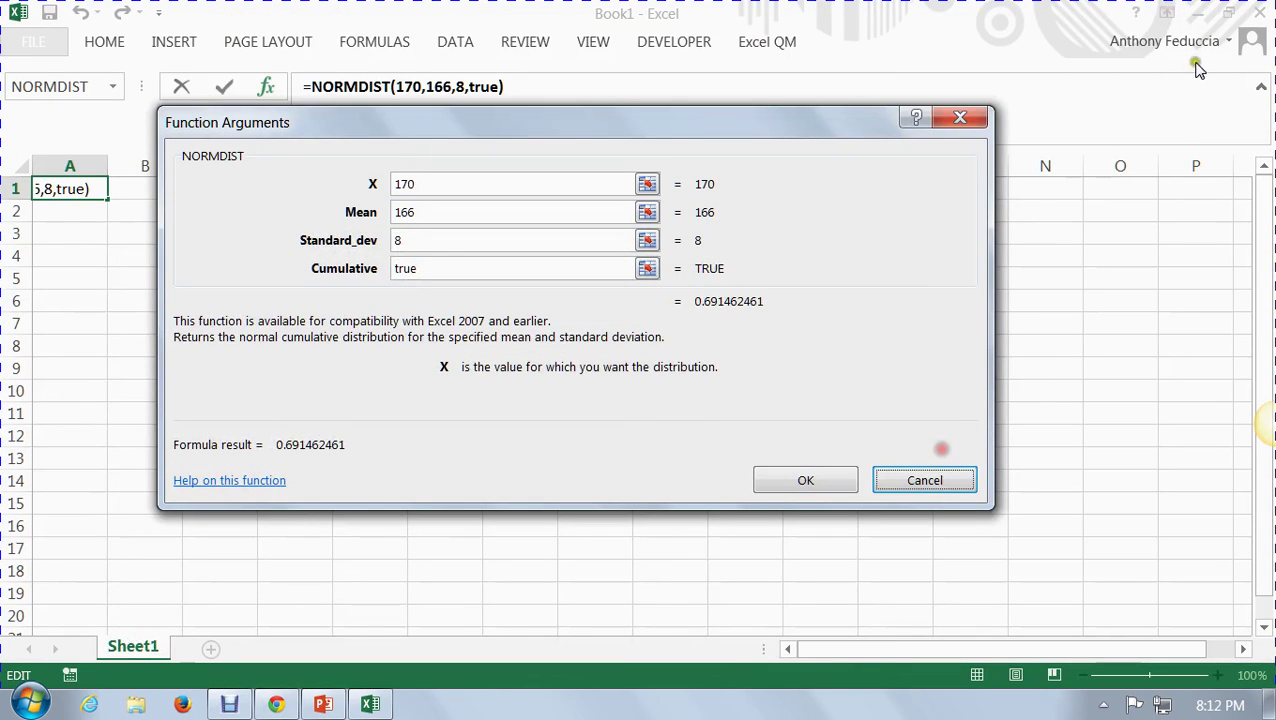
left_click(889, 480)
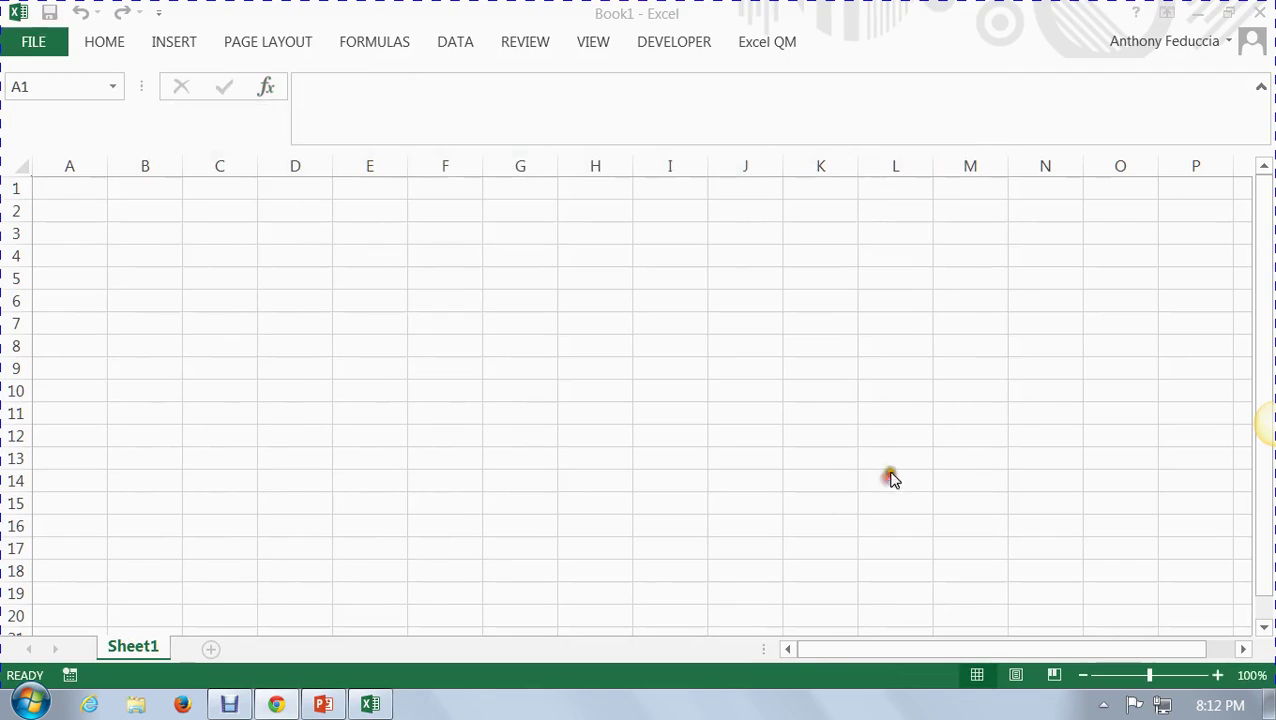
left_click(1256, 12)
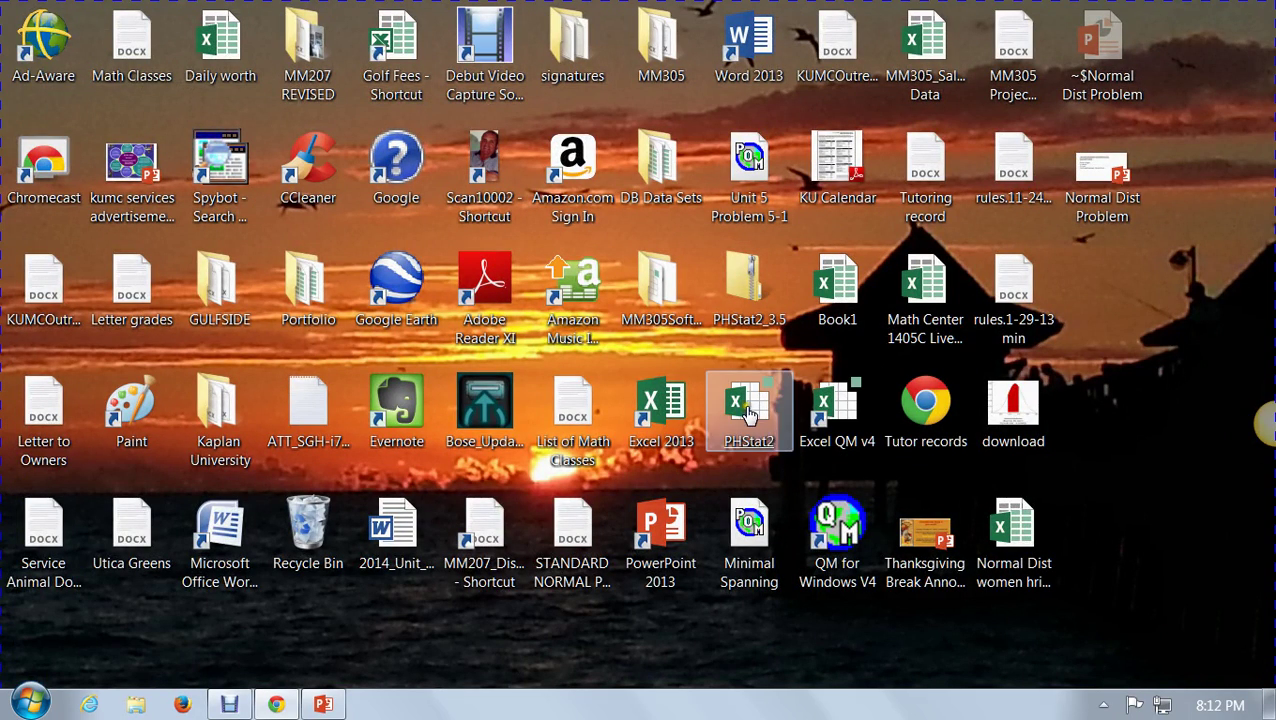
Launch PHStat2 from the desktop, end the run-time error and enable its macros.
left_click(765, 435)
double_click(745, 413)
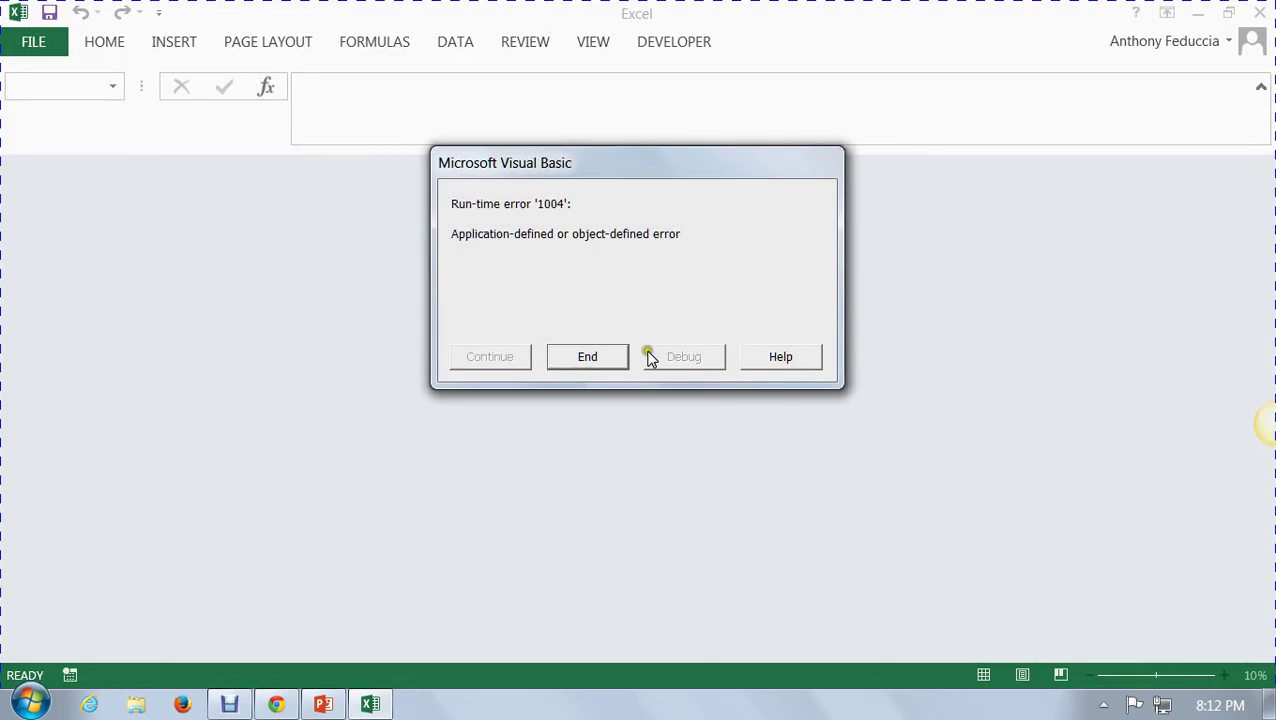
left_click(587, 358)
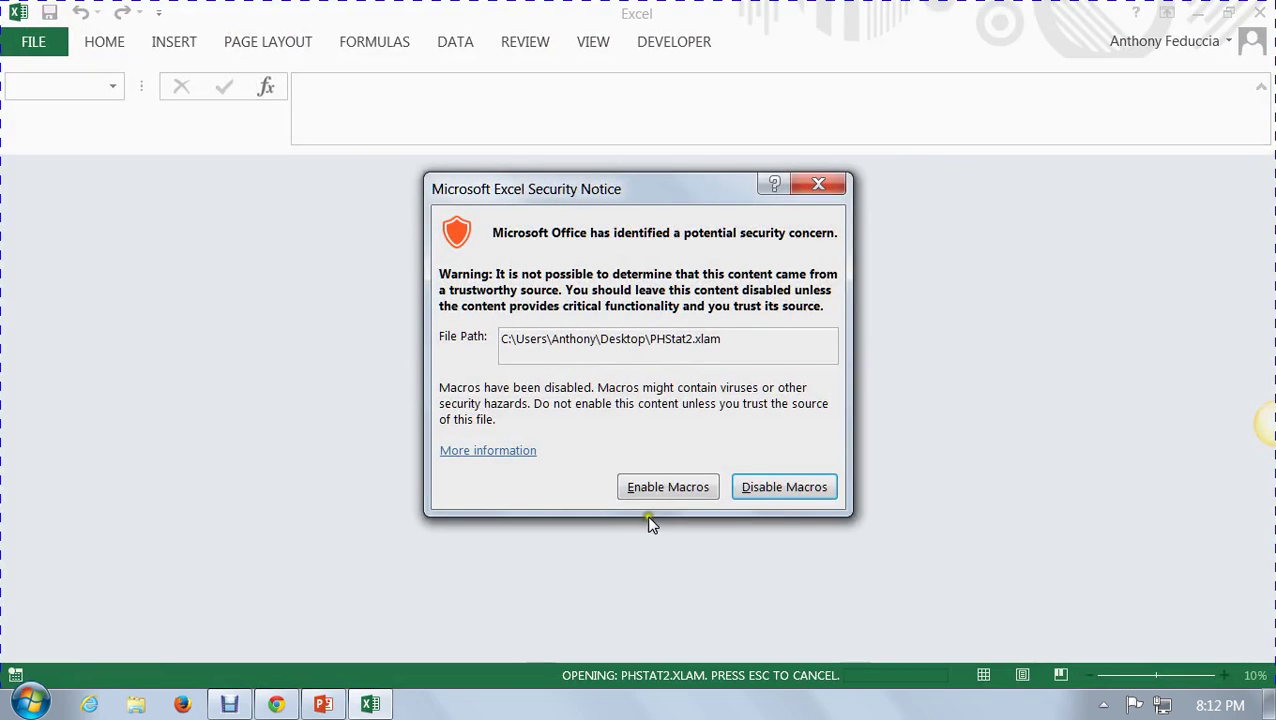
left_click(660, 486)
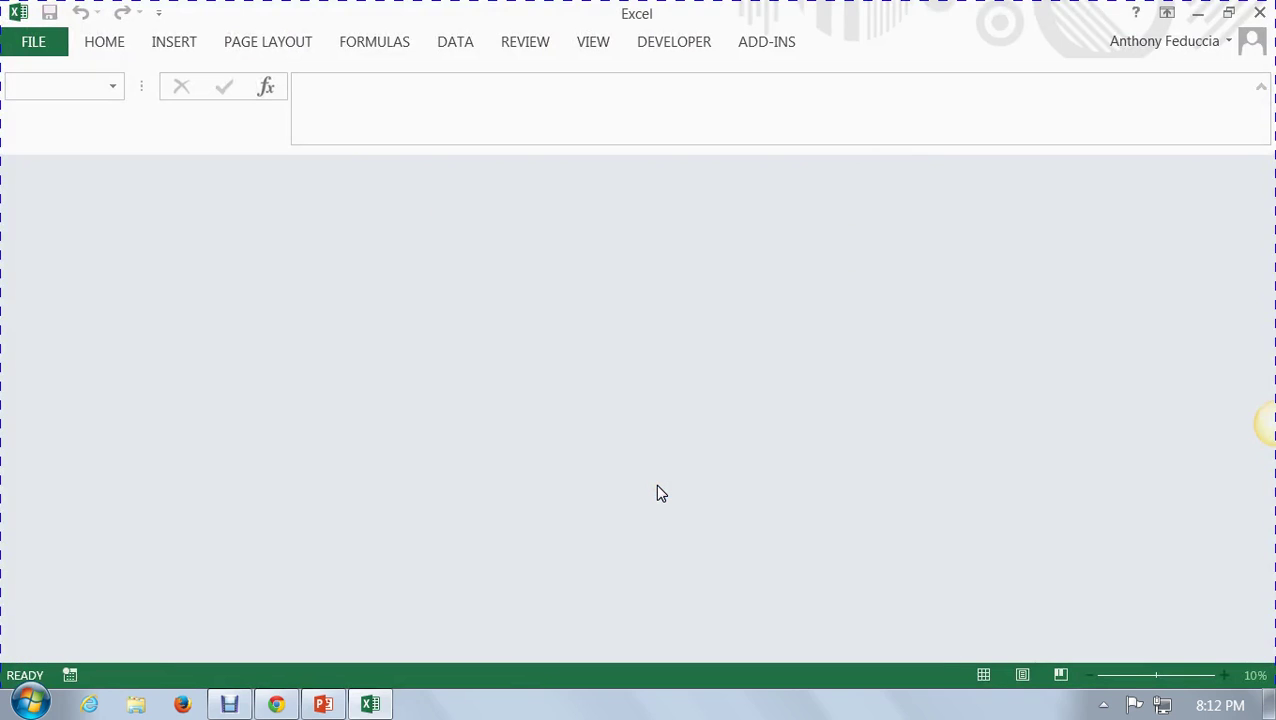
Start PHStat's Normal probability distribution with a mean of 166 and a standard deviation of 8.
left_click(760, 50)
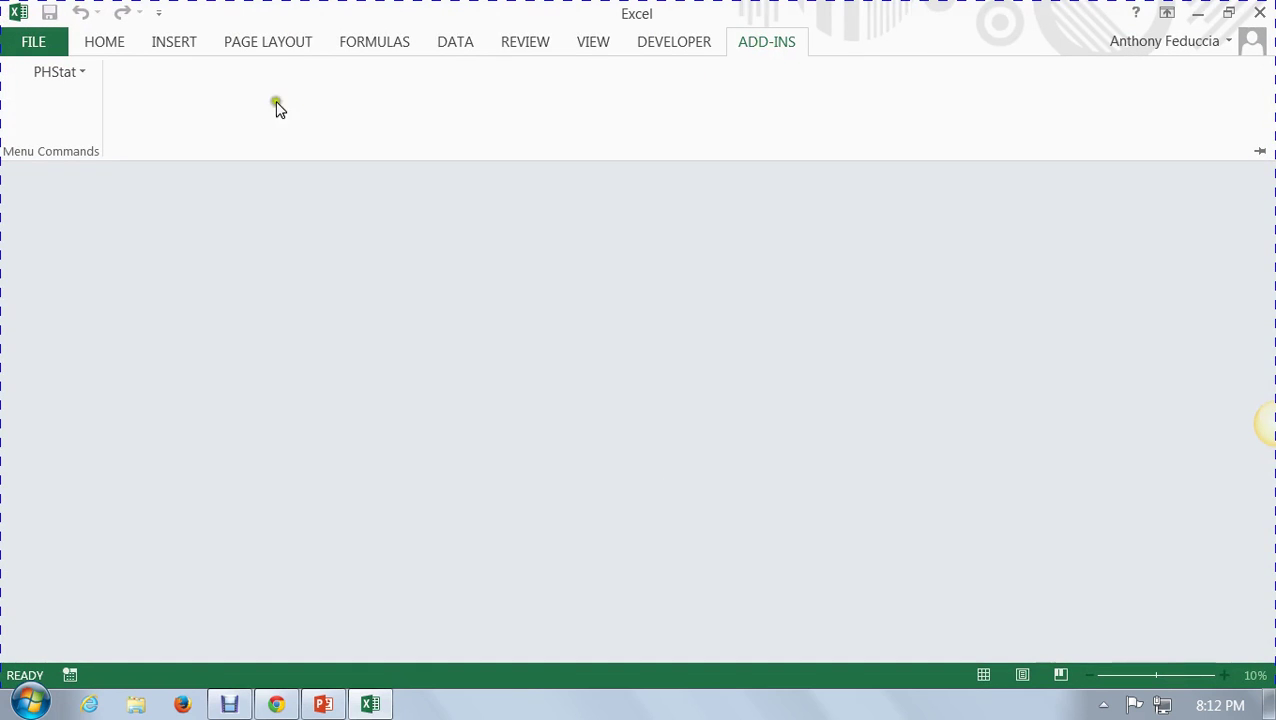
left_click(75, 75)
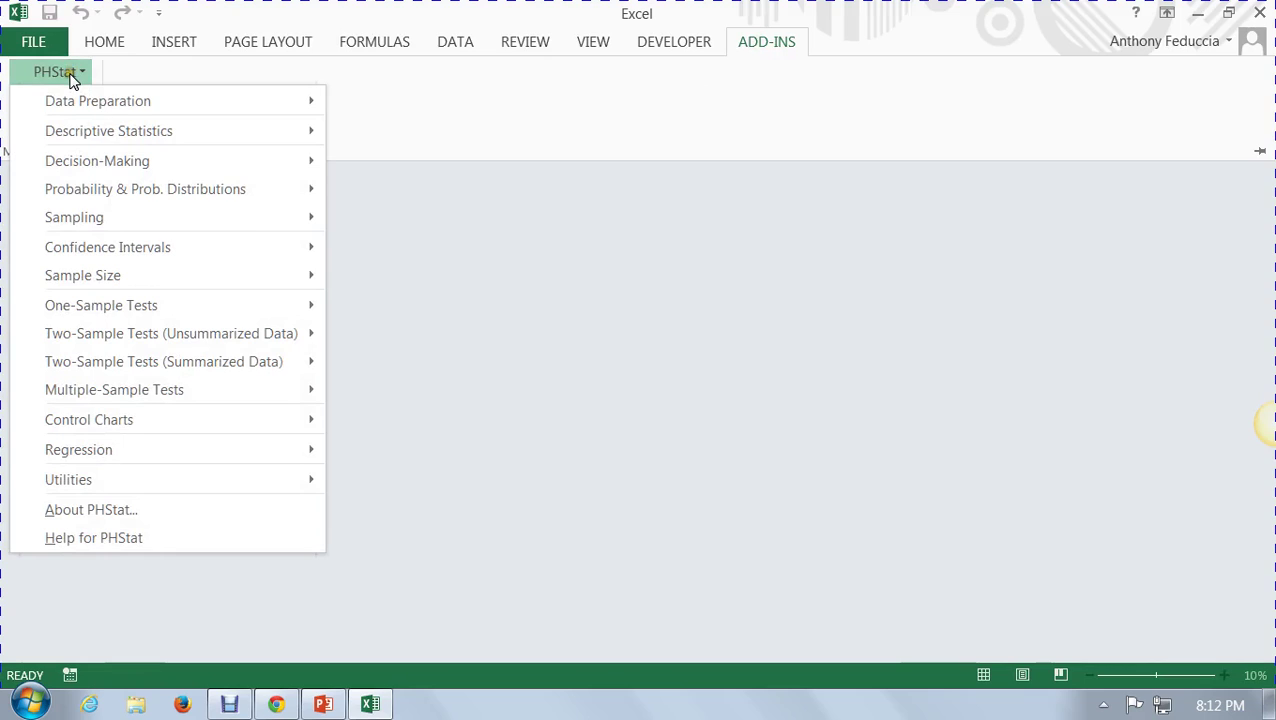
mouse_move(52, 190)
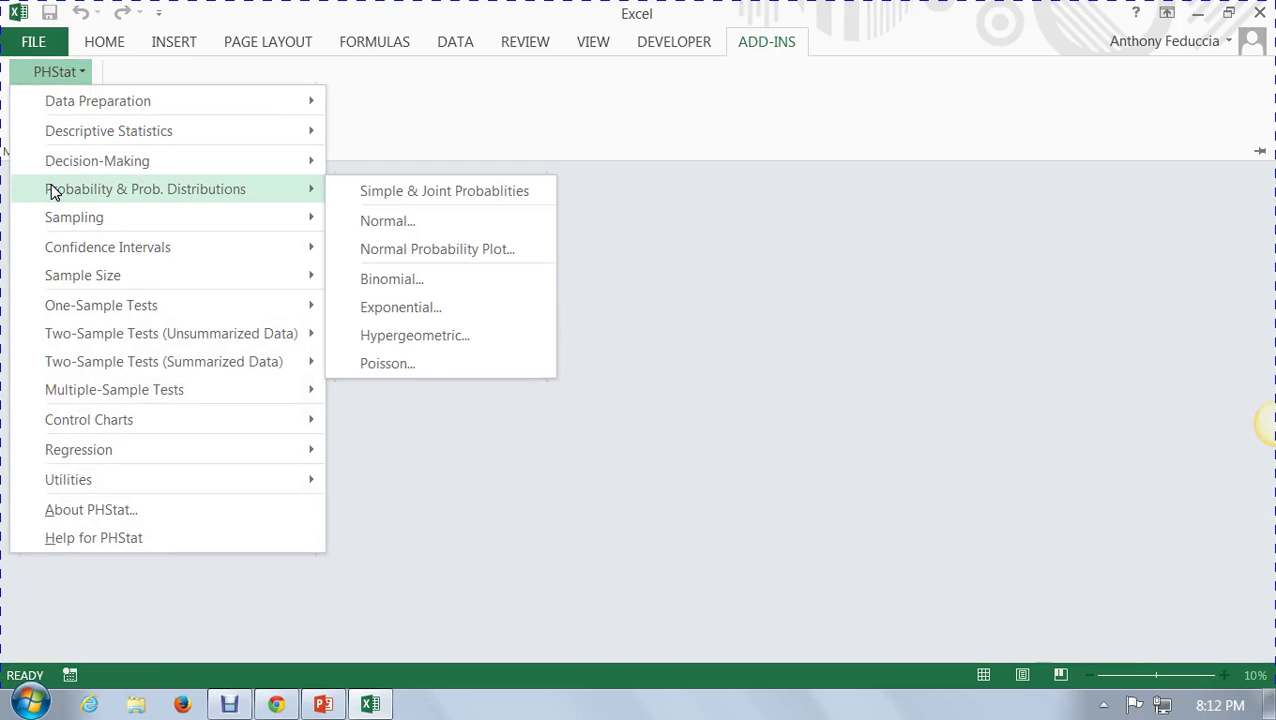
left_click(368, 222)
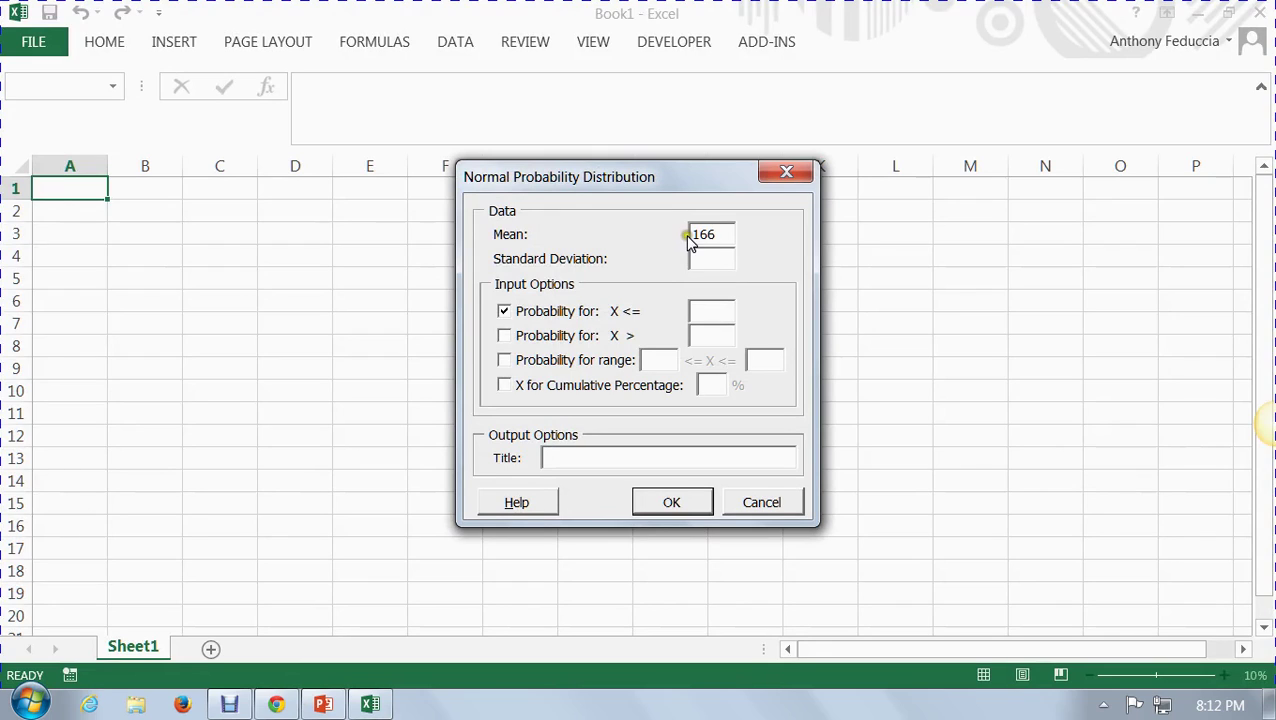
left_click(712, 258)
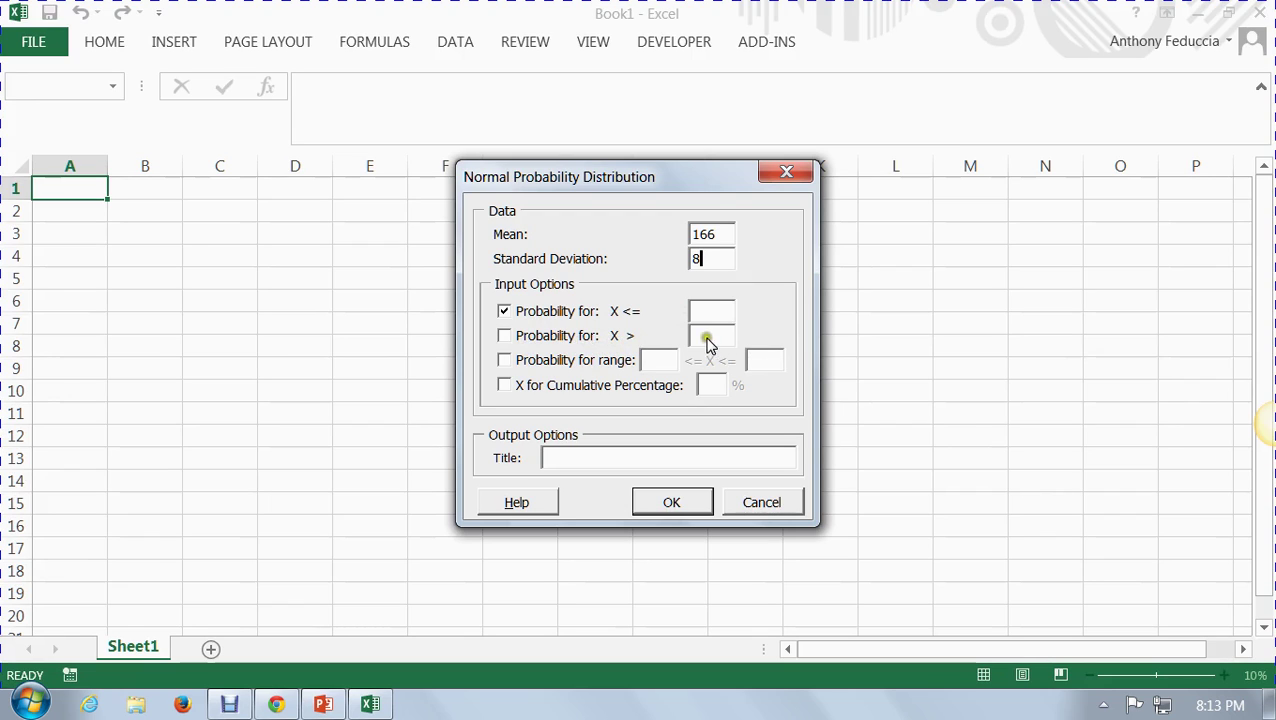
Replace the X <= option with a probability range of 158 to 170, generate the sheet and select the P(158<=X<=170) row.
left_click(504, 311)
left_click(504, 360)
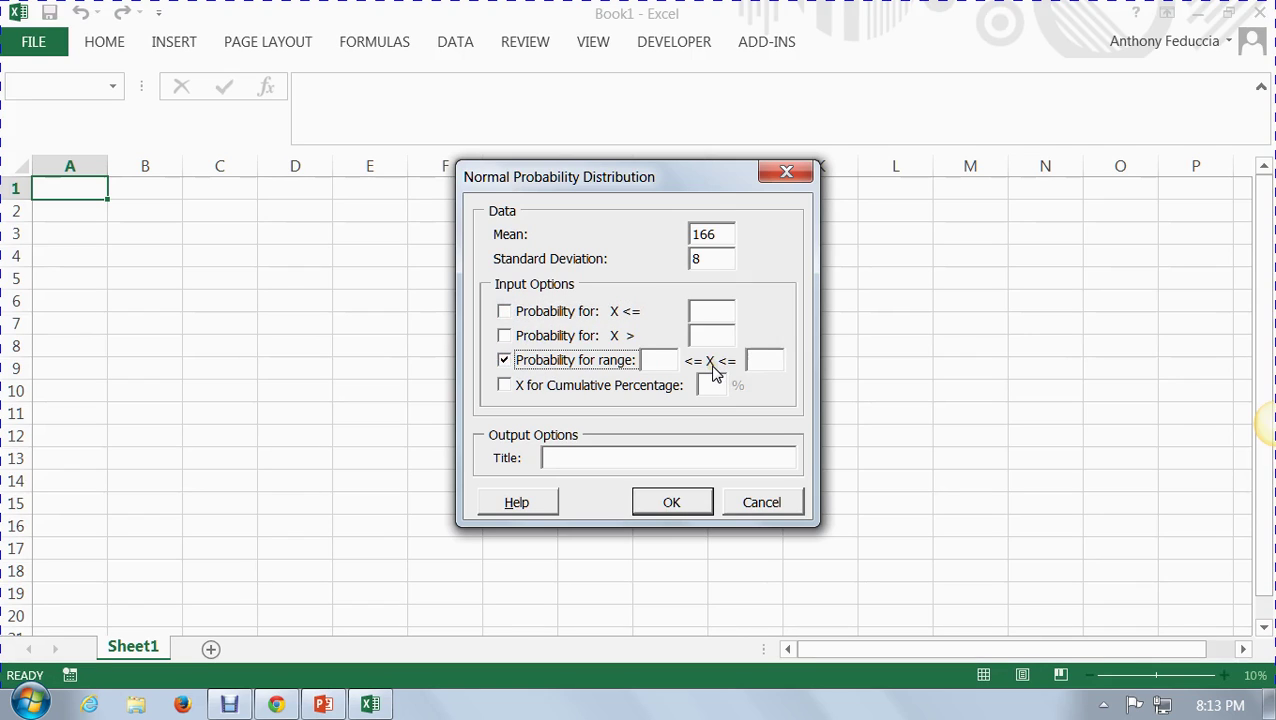
left_click(655, 359)
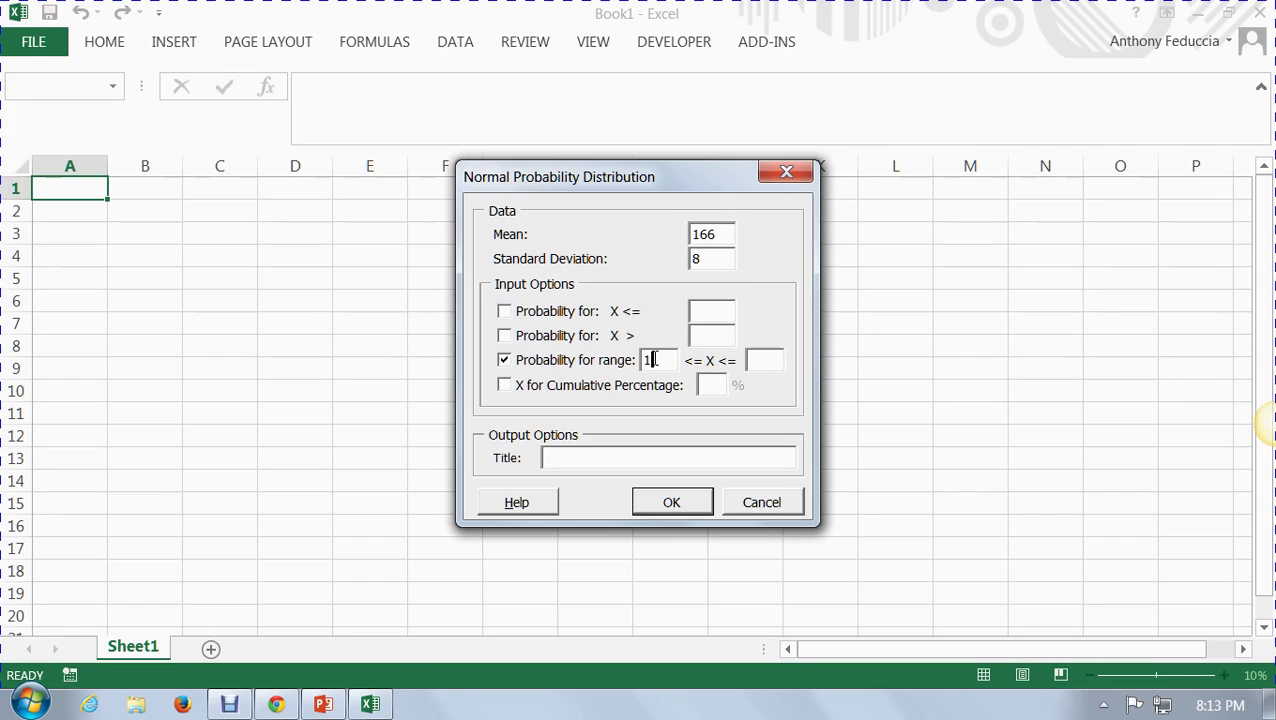
left_click(756, 360)
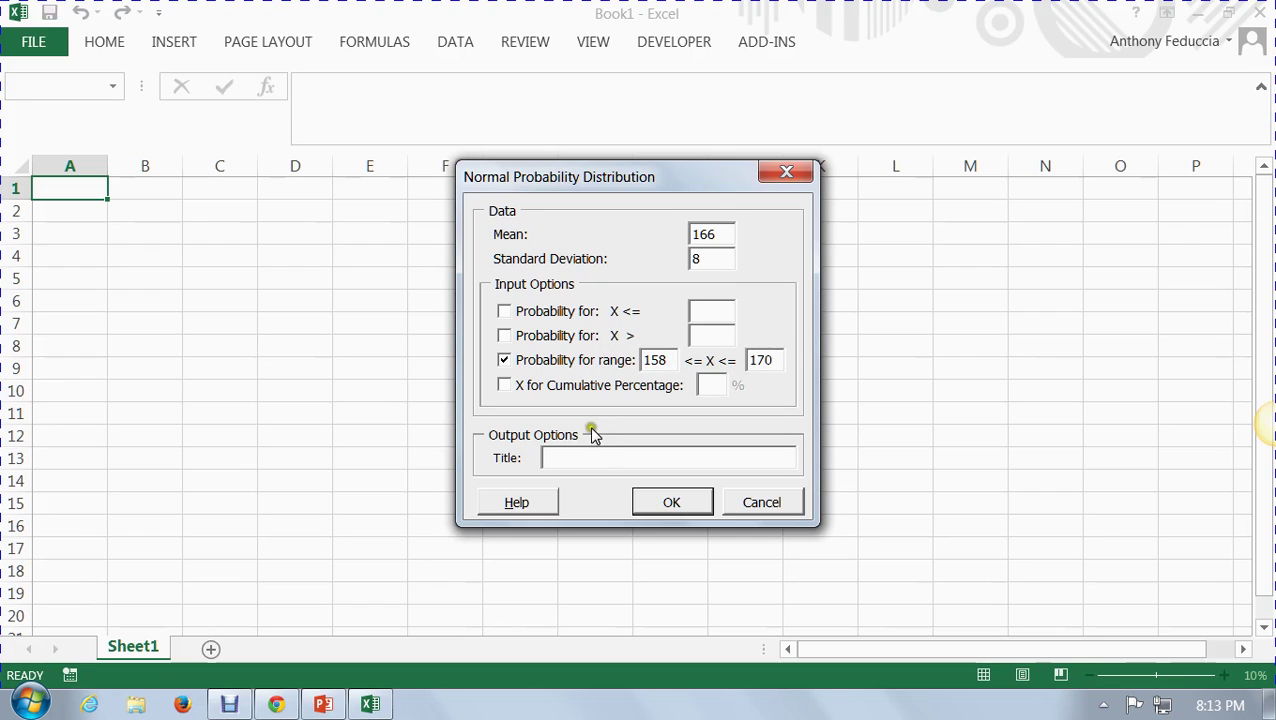
left_click(553, 463)
left_click(671, 504)
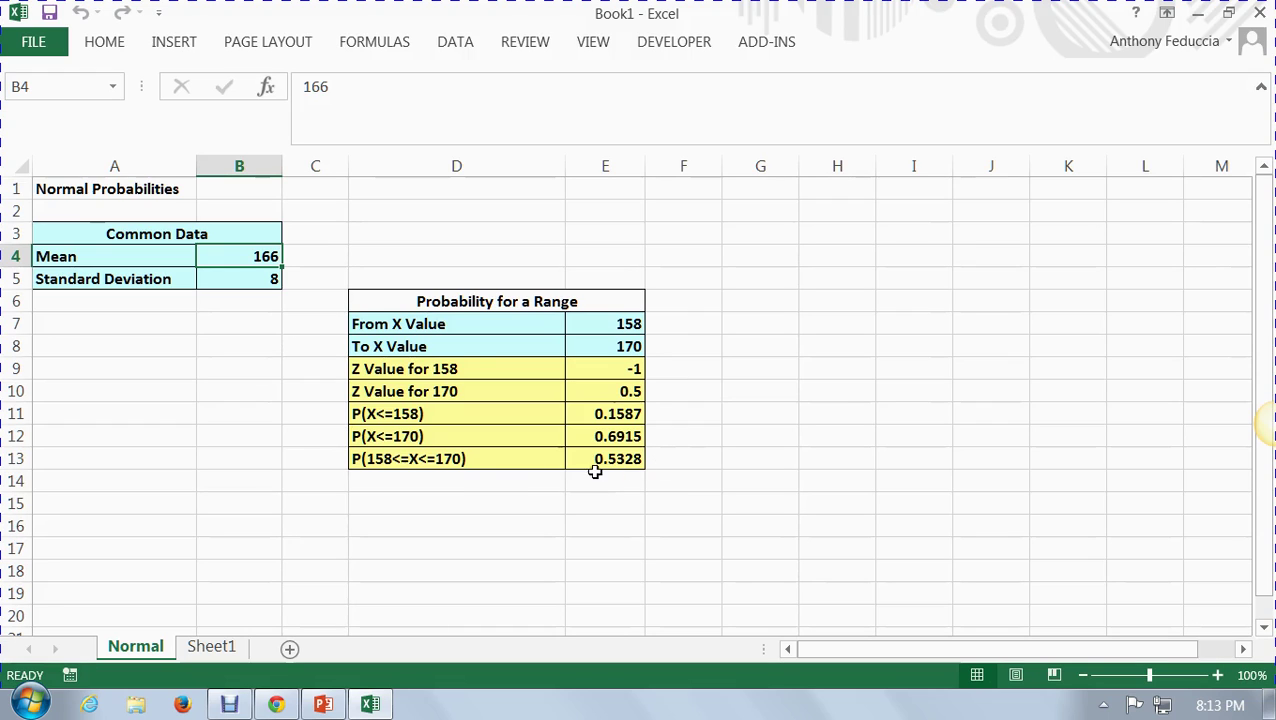
left_click_drag(368, 459, 644, 462)
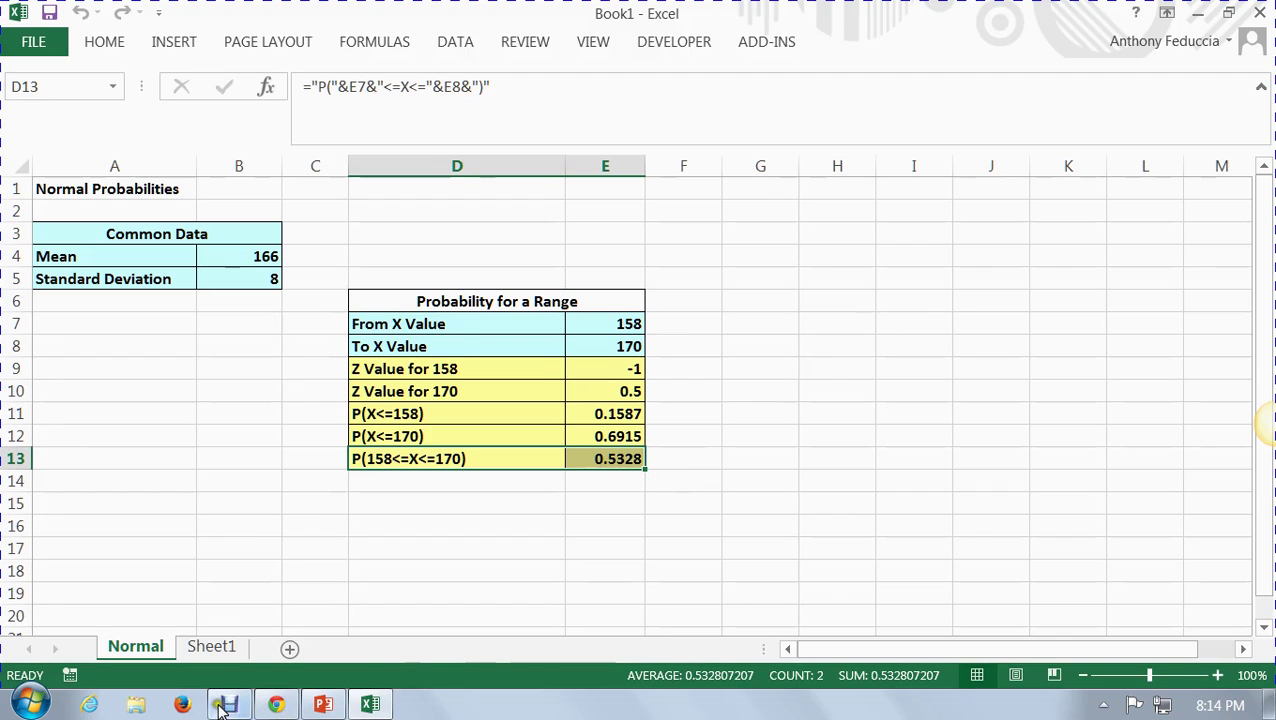
mouse_move(224, 707)
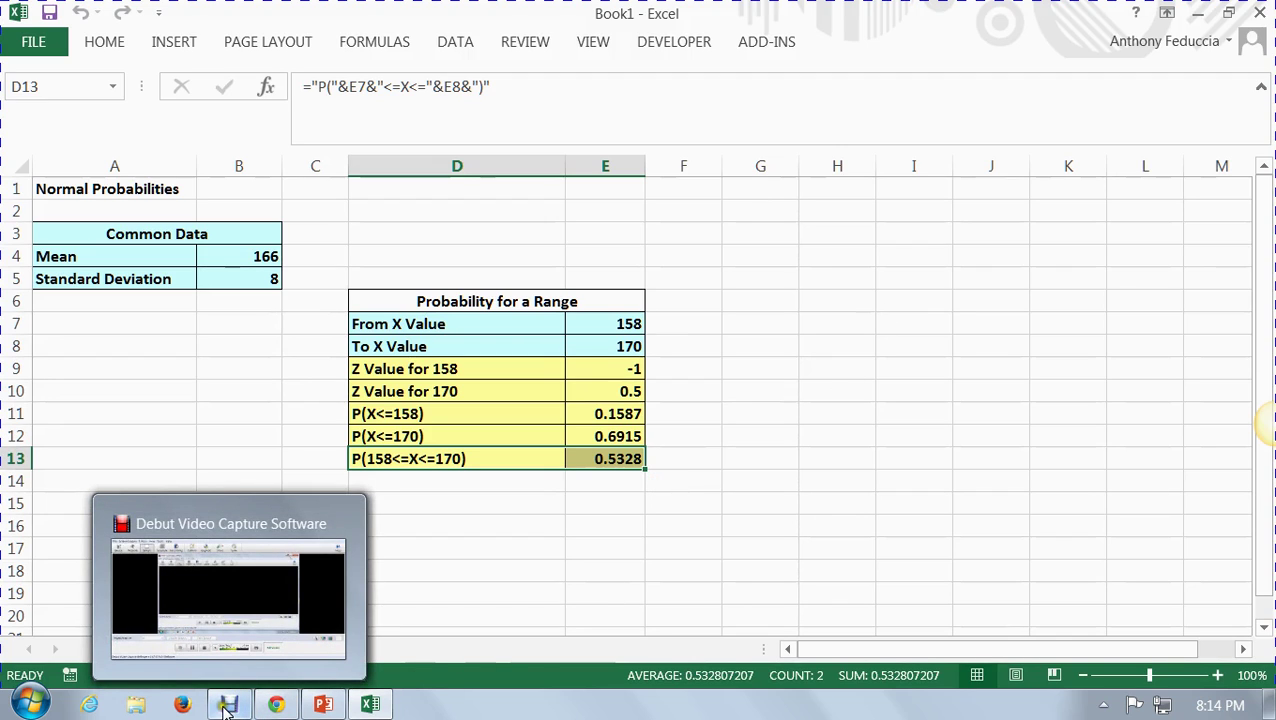
left_click(226, 706)
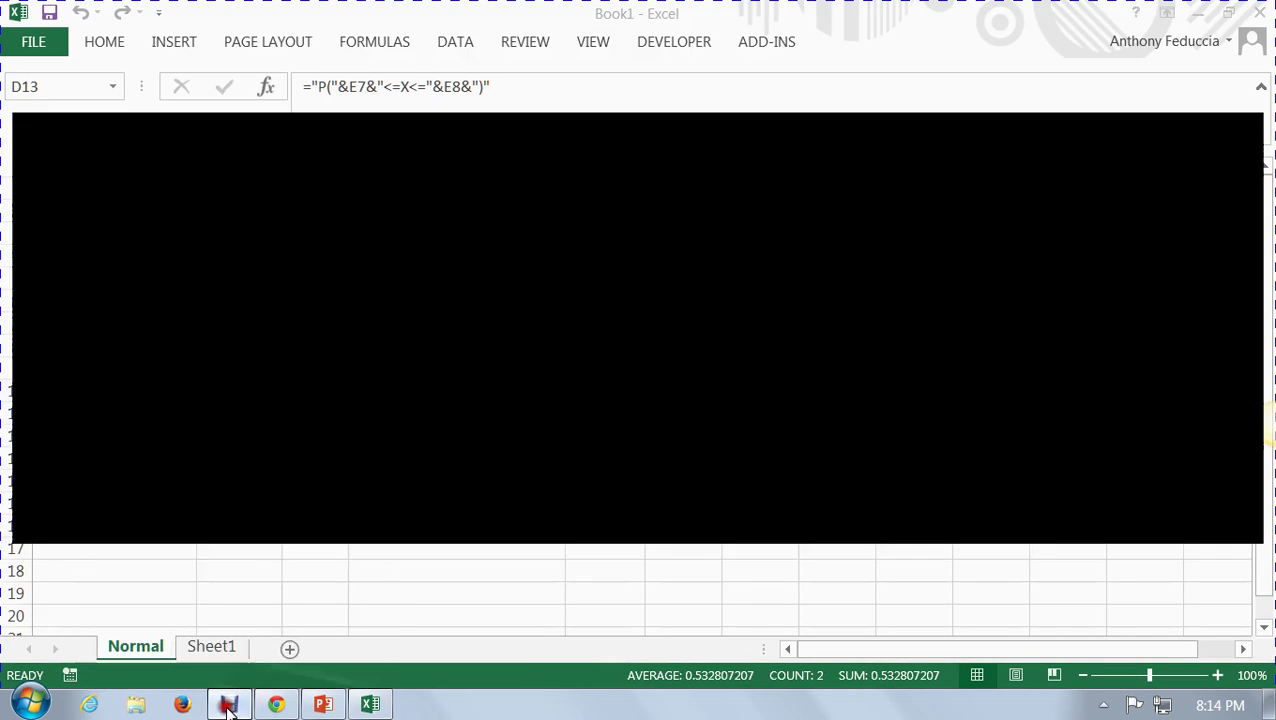